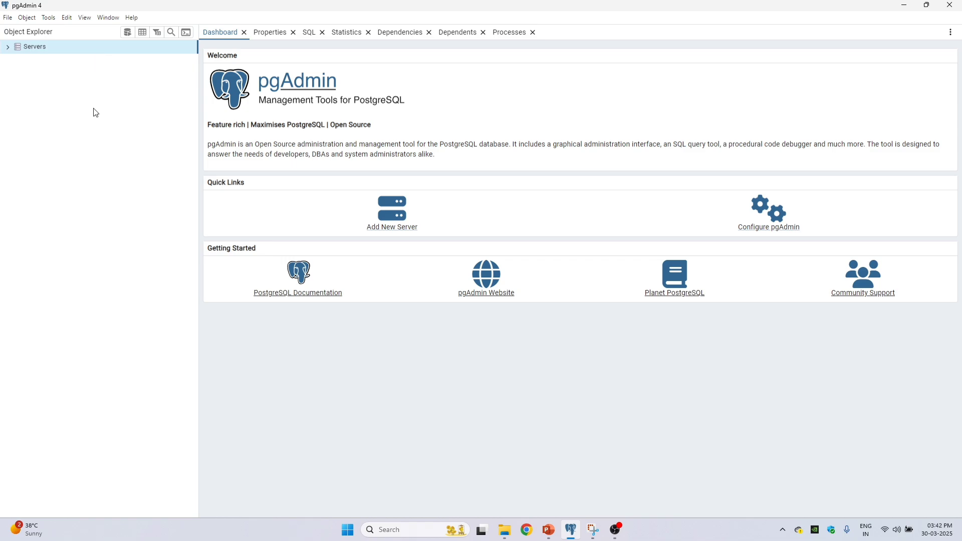
Step: Start registering a new server in the Servers group and name it localdb
right_click(49, 47)
mouse_move(77, 59)
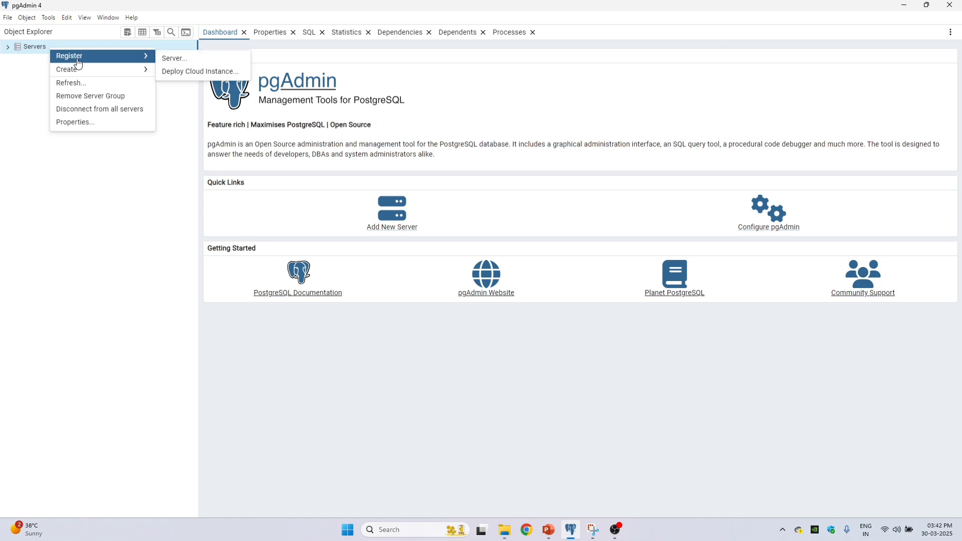
click(193, 60)
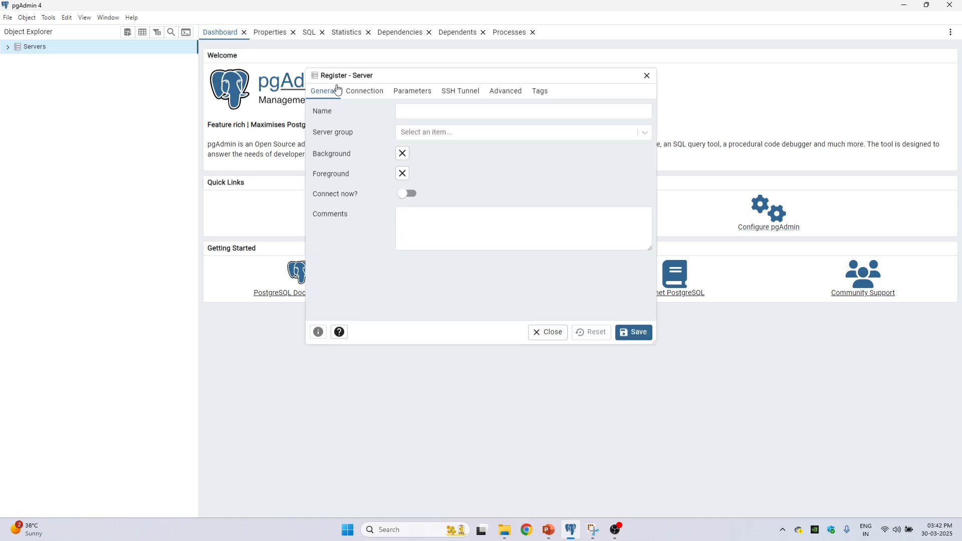
text(localdb)
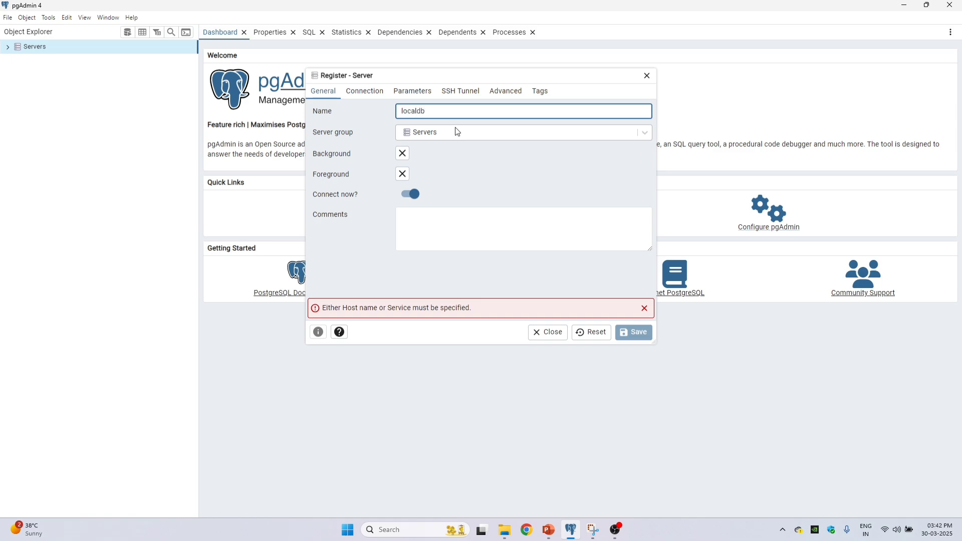
double_click(420, 111)
click(419, 111)
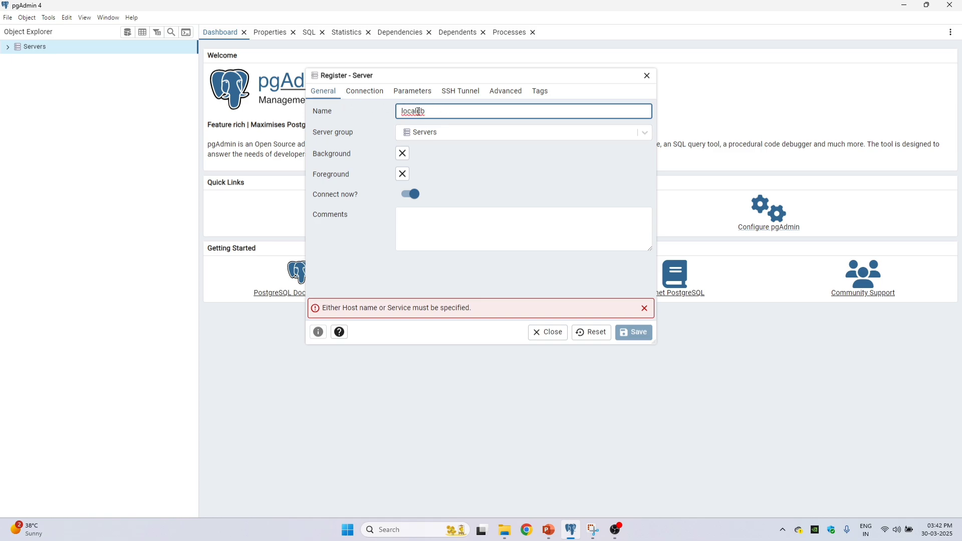
Step: Set the new server's connection host name to localhost
click(364, 92)
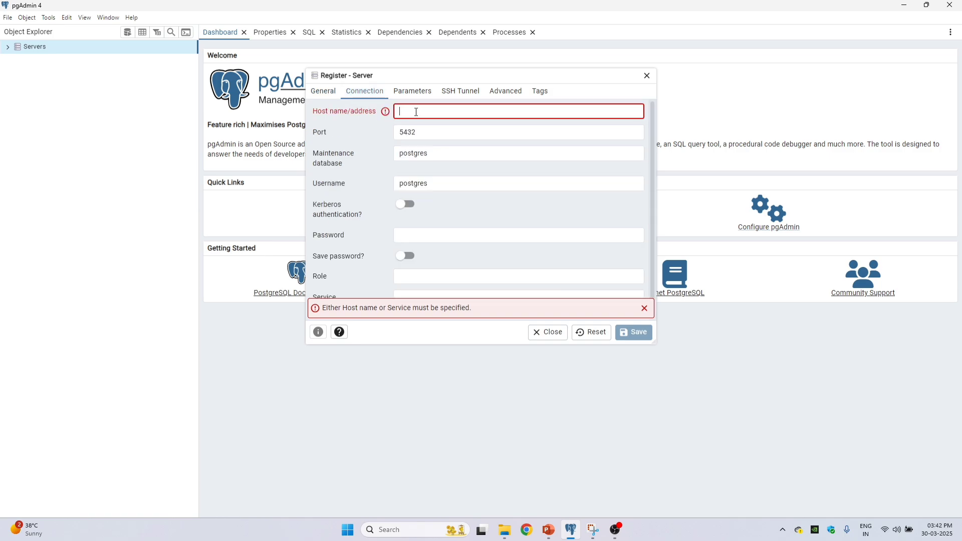
text(localh)
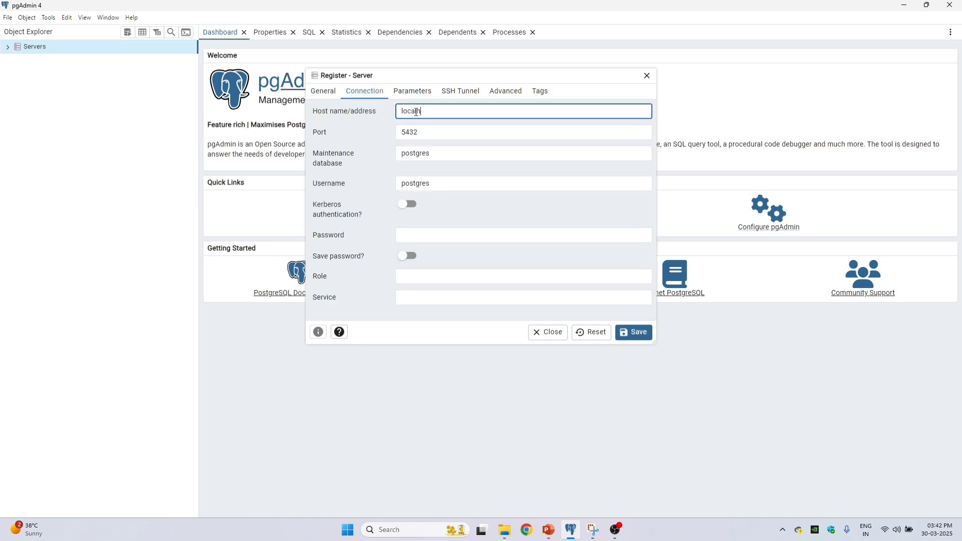
text(ost)
double_click(416, 112)
click(436, 134)
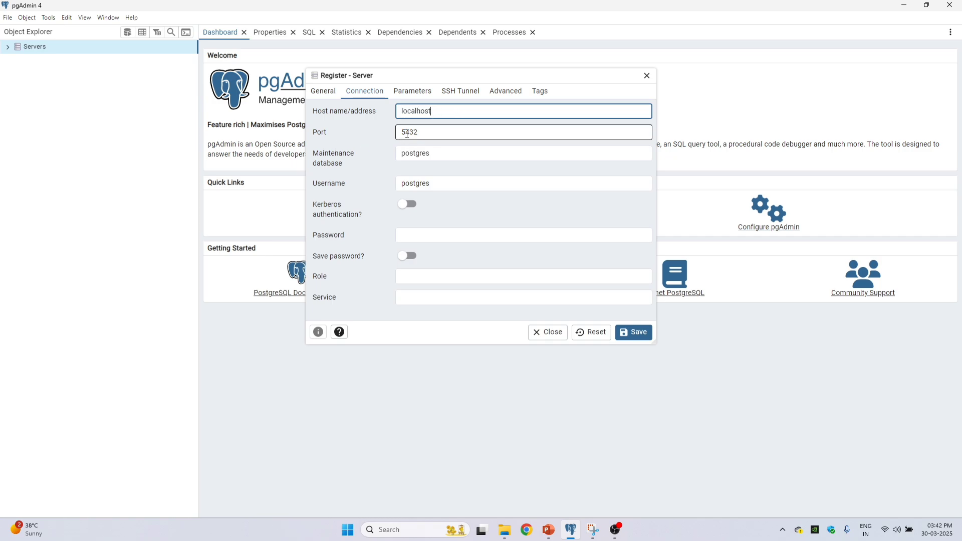
drag(437, 134, 393, 133)
click(433, 134)
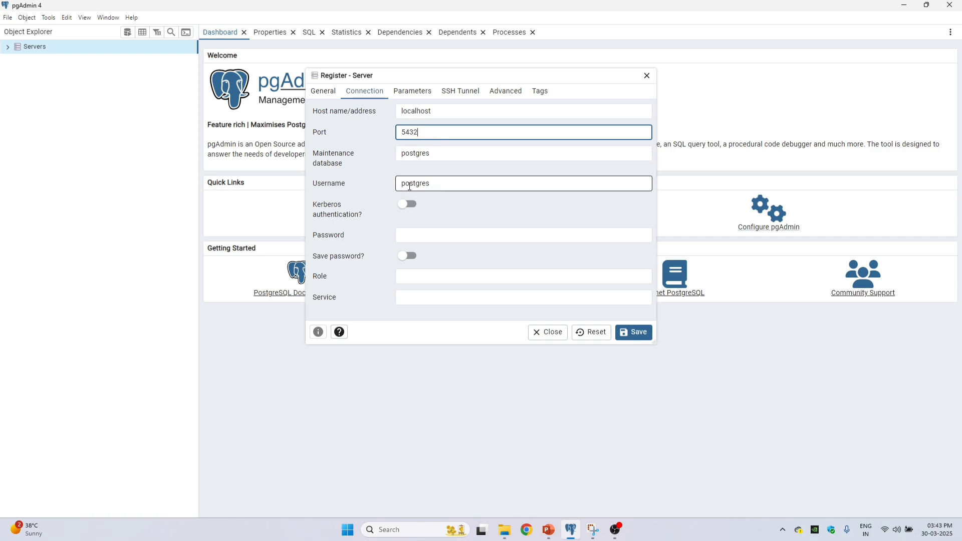
Step: Enter the database user's password with password saving enabled, and save the server registration
click(432, 236)
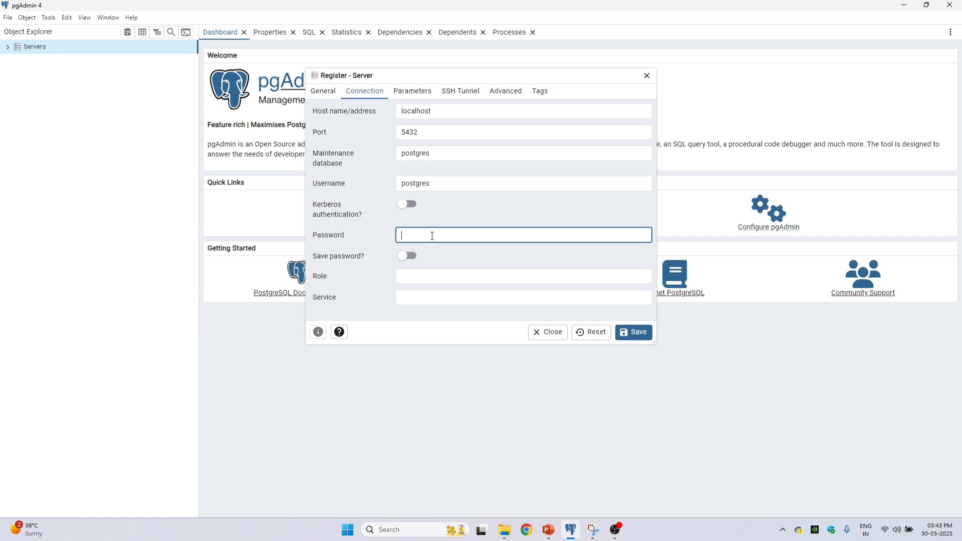
text(••••••)
key(BackSpace)
key(BackSpace)
key(BackSpace)
key(BackSpace)
key(BackSpace)
text(•••••••••)
click(409, 255)
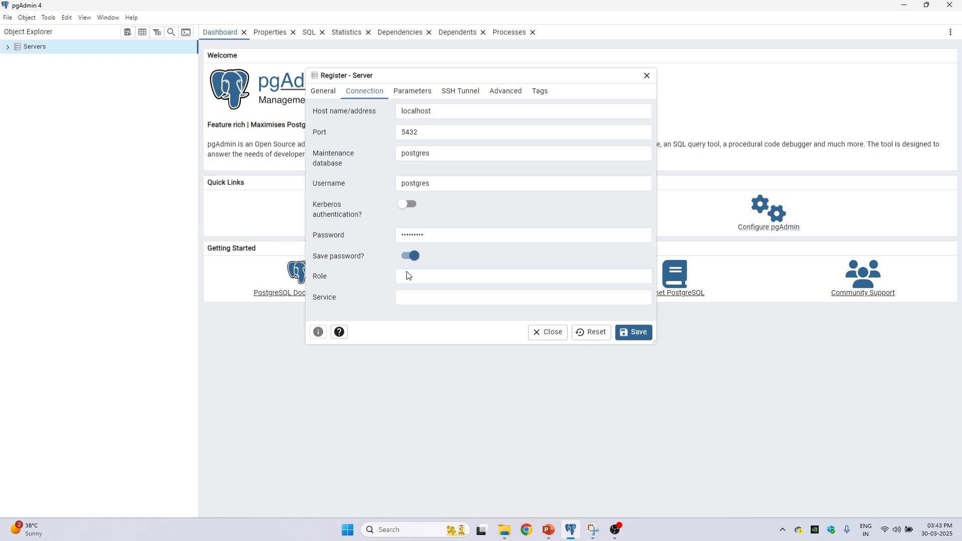
click(634, 332)
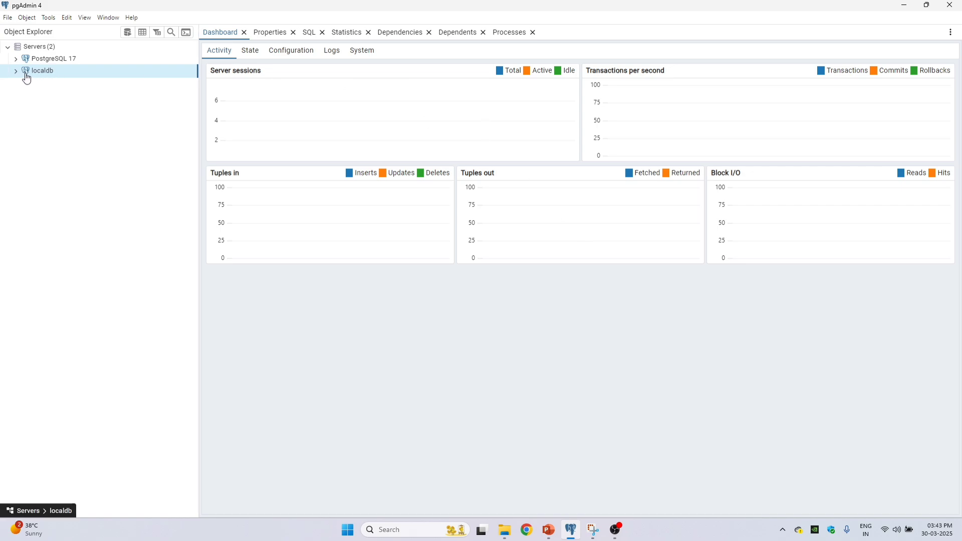
Step: Create a database named SQL_Mastery on the localdb server
click(17, 74)
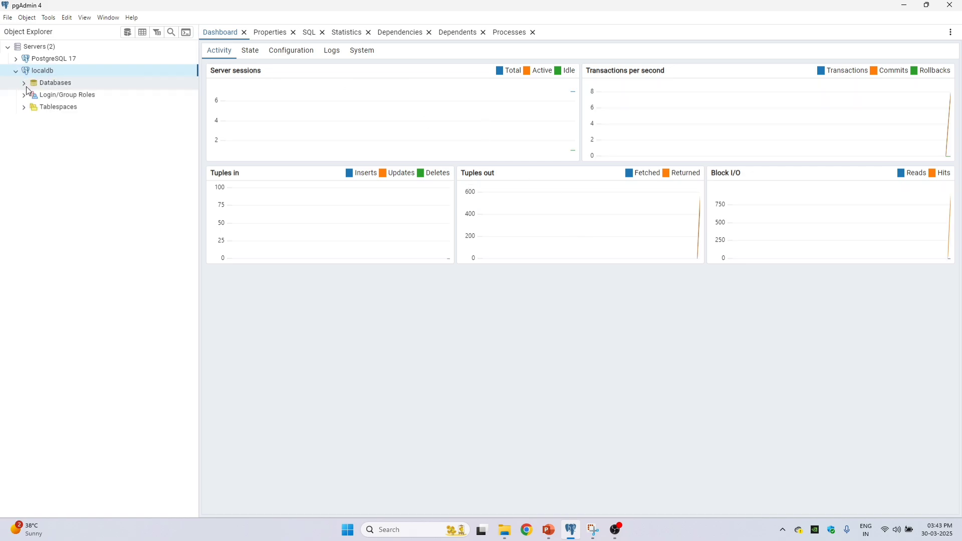
click(54, 86)
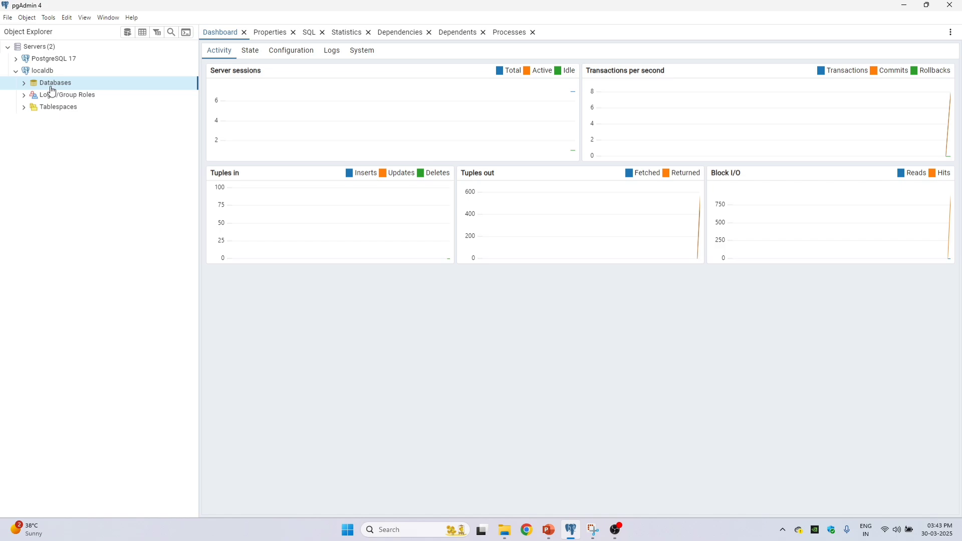
click(24, 85)
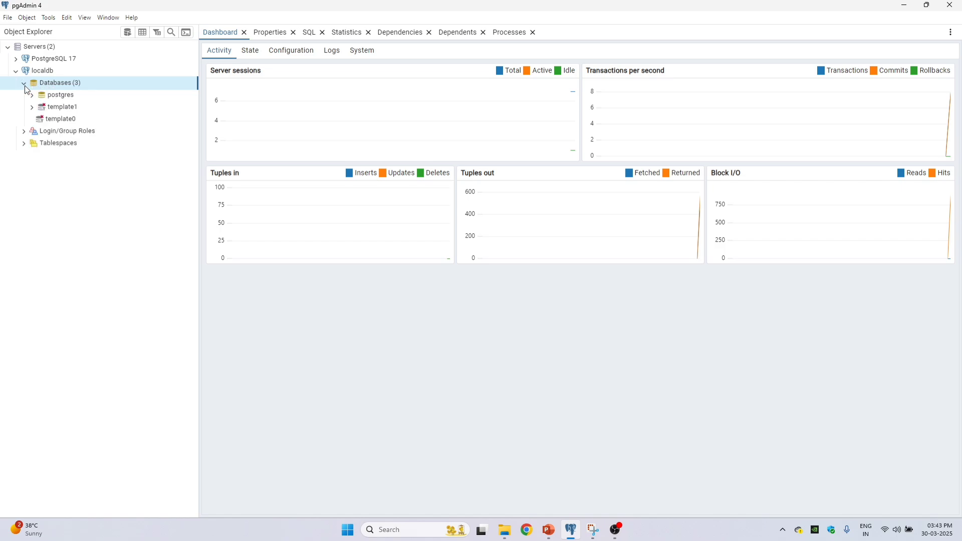
right_click(92, 86)
mouse_move(135, 92)
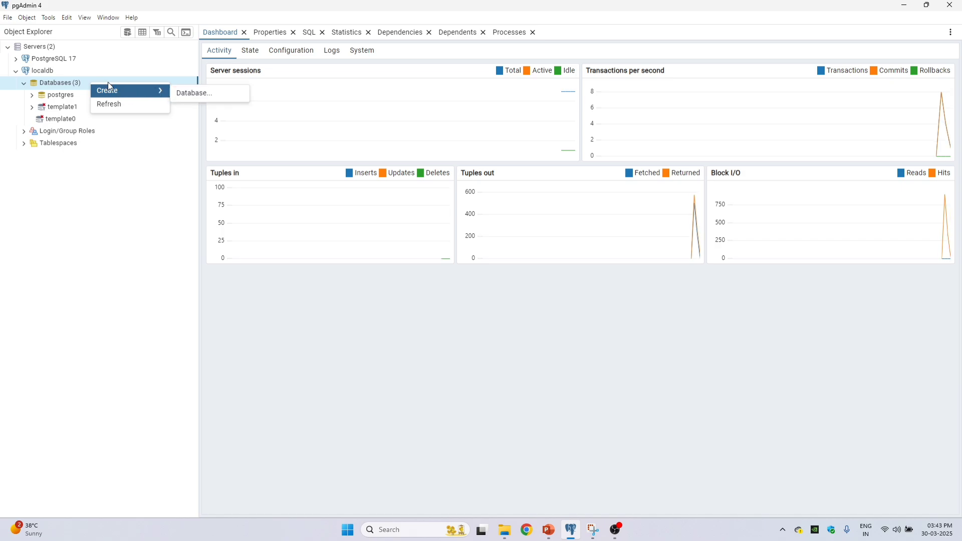
right_click(83, 85)
mouse_move(123, 93)
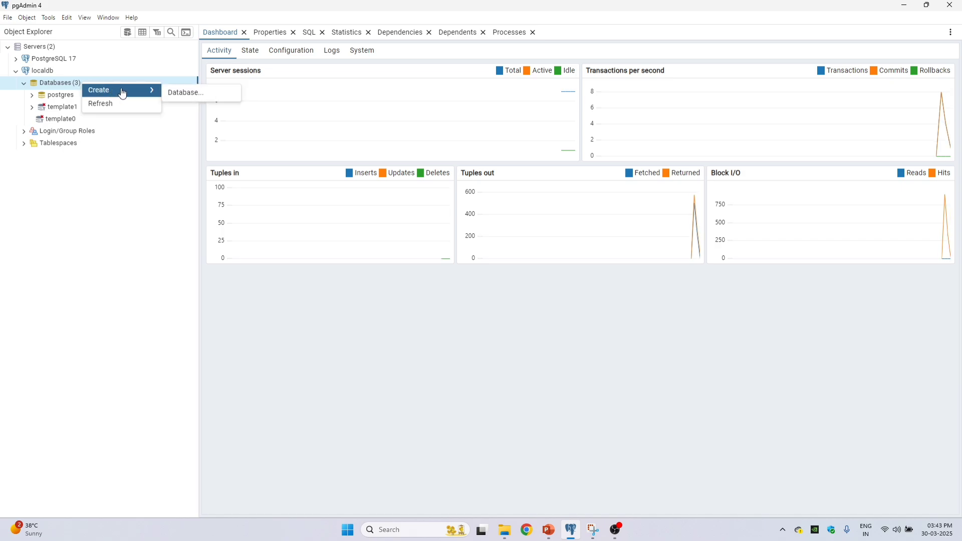
click(189, 92)
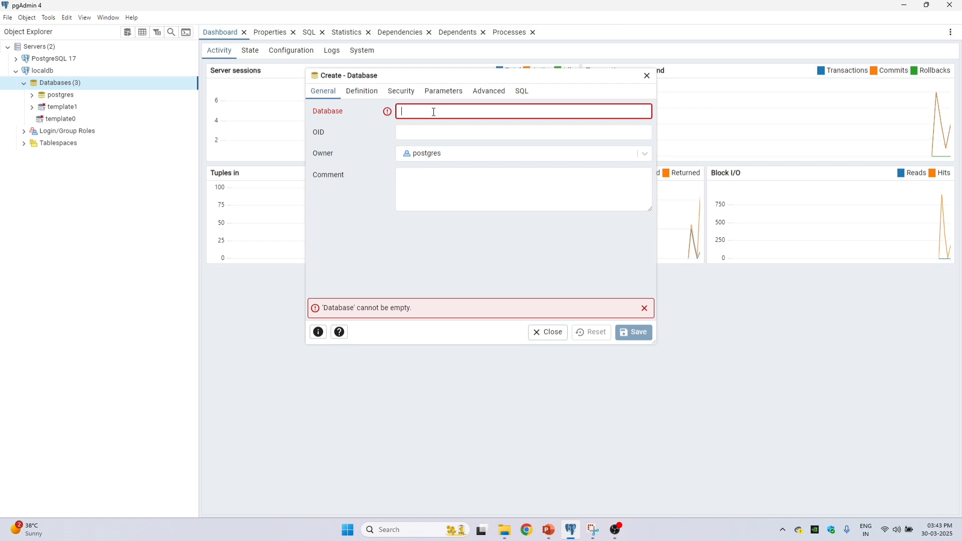
text(SQL_Mas)
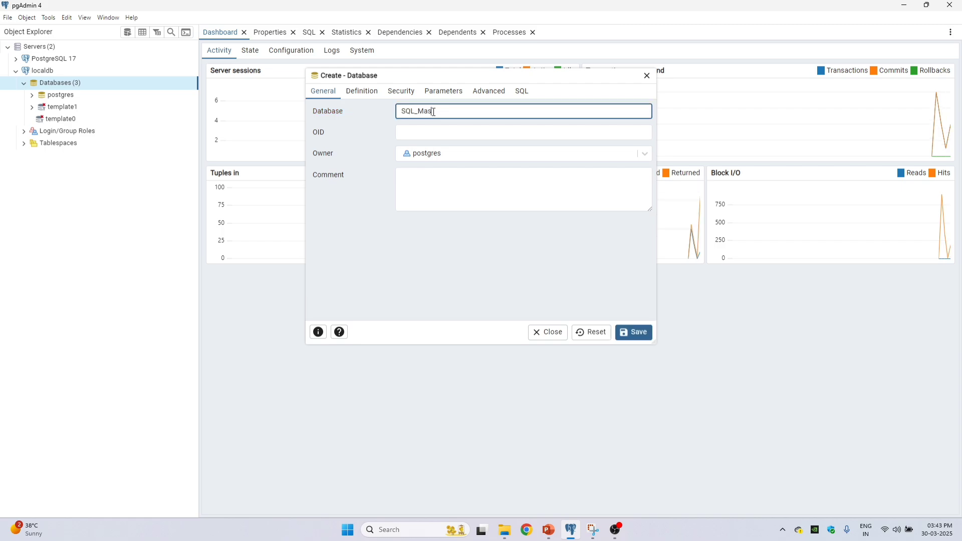
text(tery)
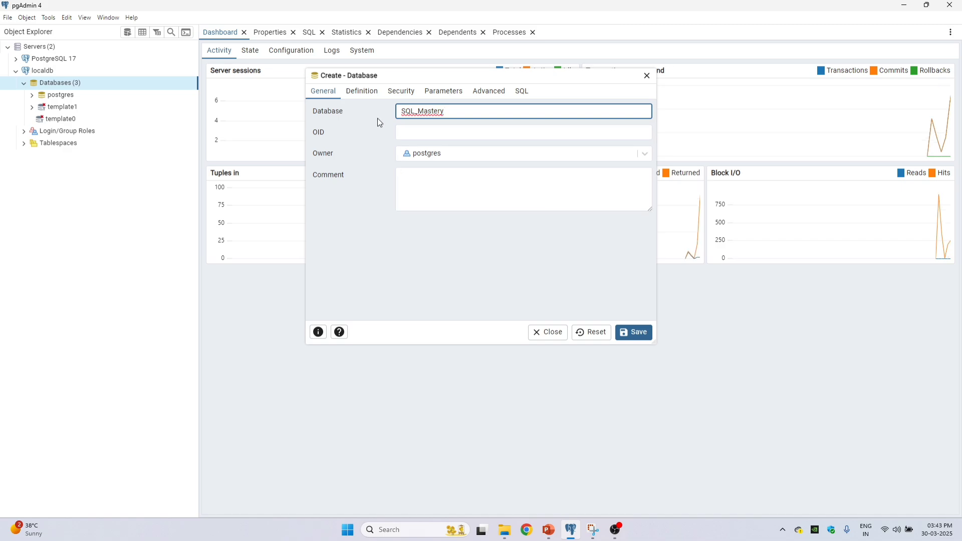
click(633, 332)
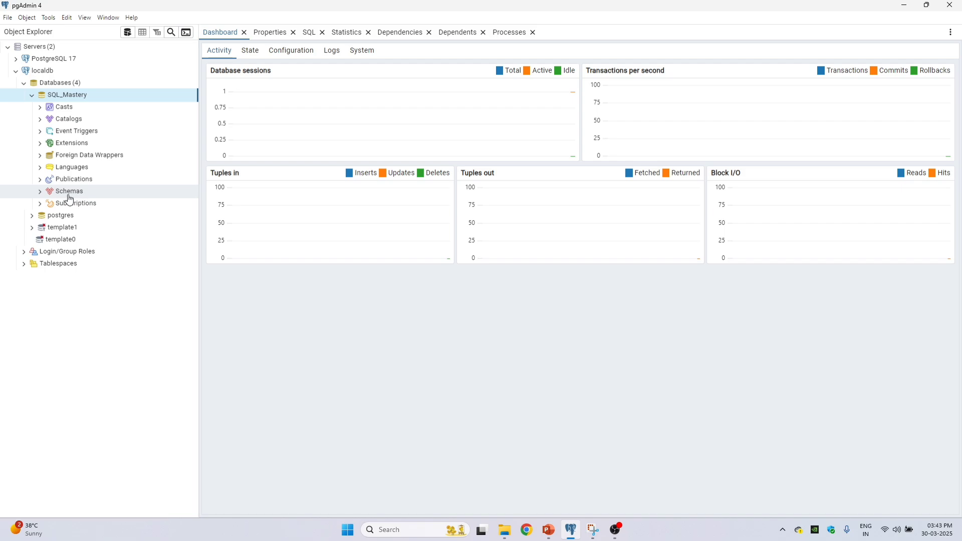
Step: Create a schema named analytics_db in the SQL_Mastery database
click(39, 191)
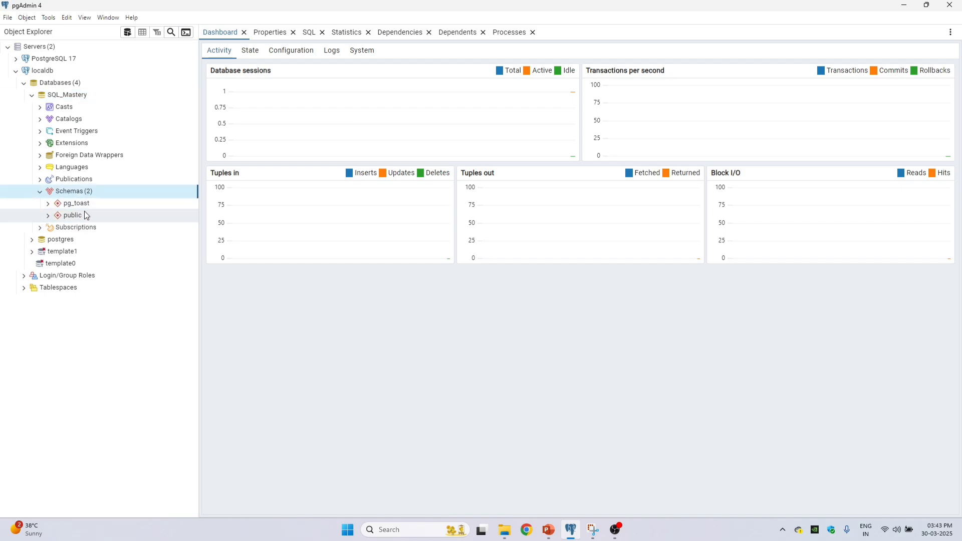
right_click(100, 191)
mouse_move(145, 199)
click(211, 205)
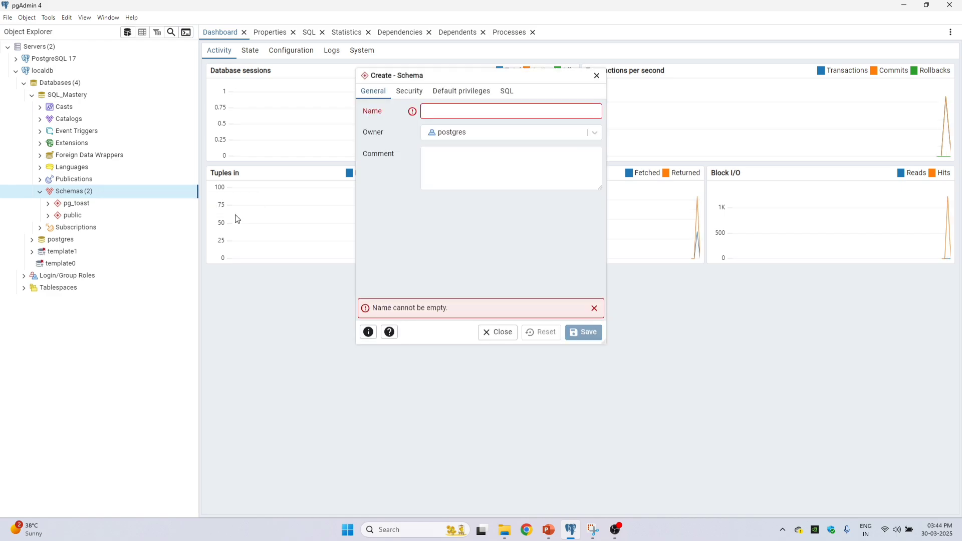
text(an)
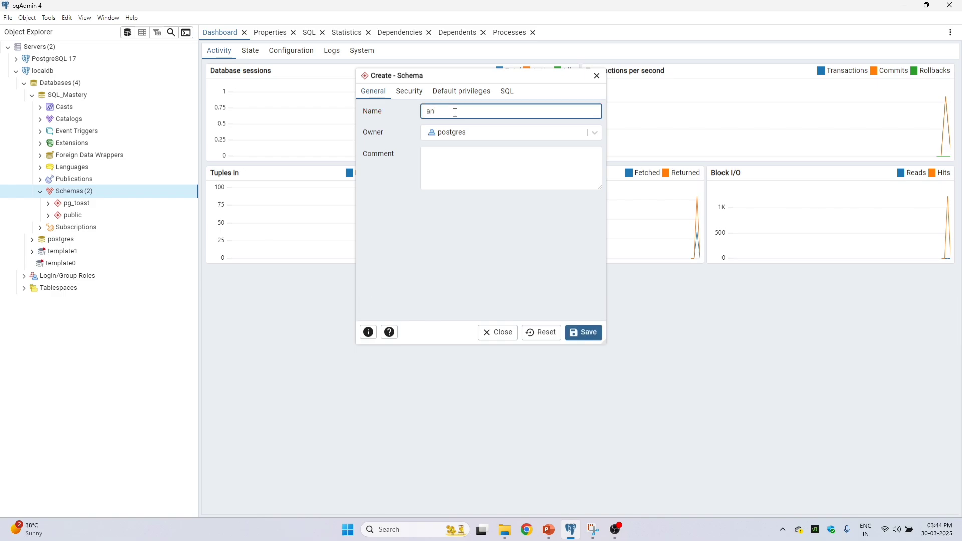
text(alytics_db)
click(485, 212)
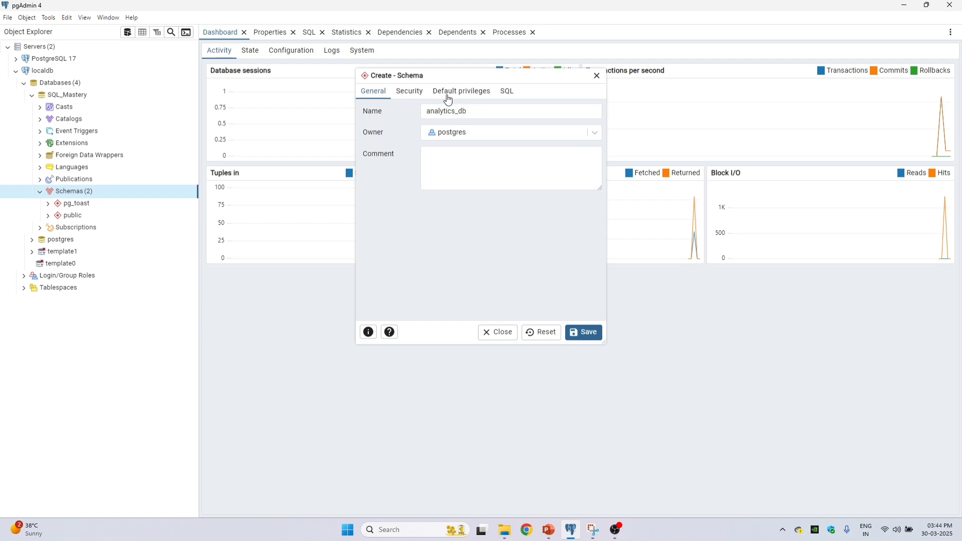
click(586, 333)
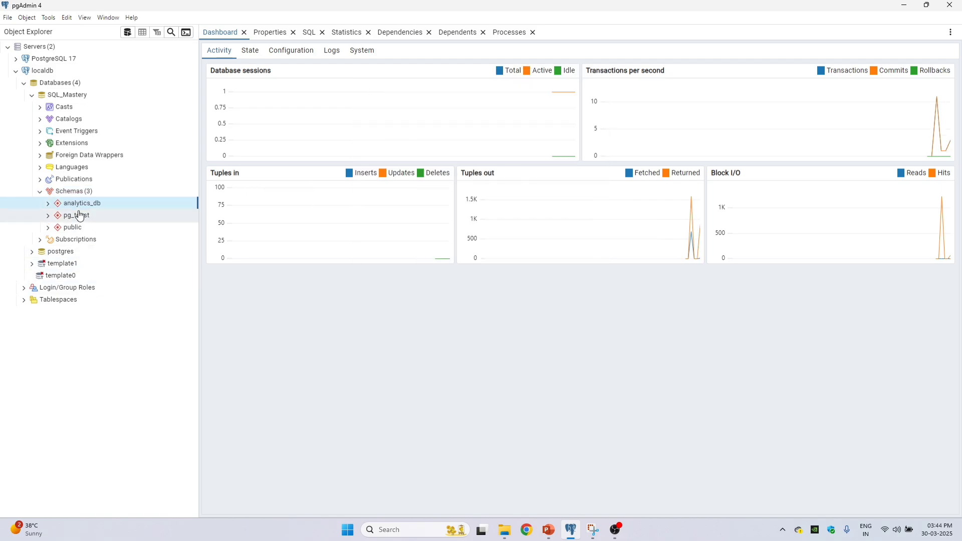
Step: Start a new table in the analytics_db schema and name it employees_tbl
click(48, 203)
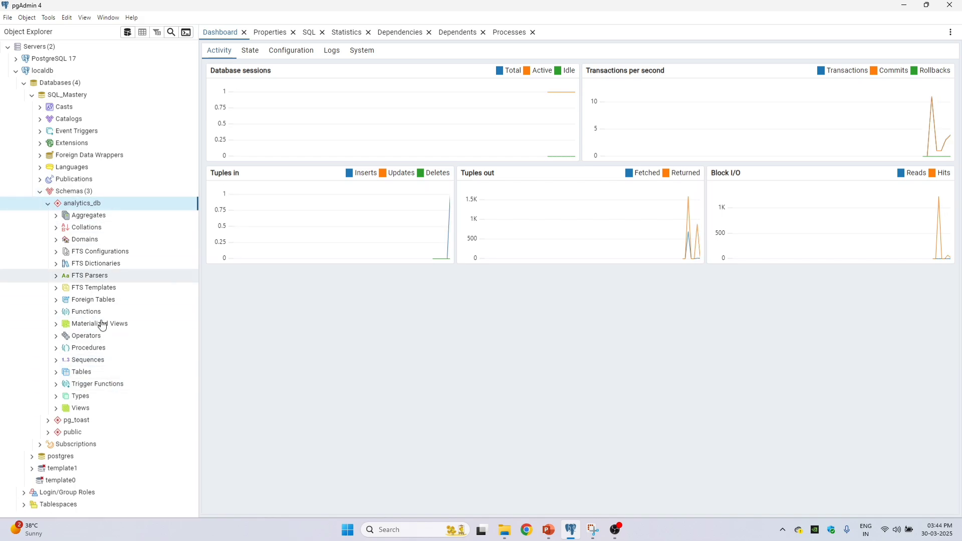
click(93, 376)
click(56, 372)
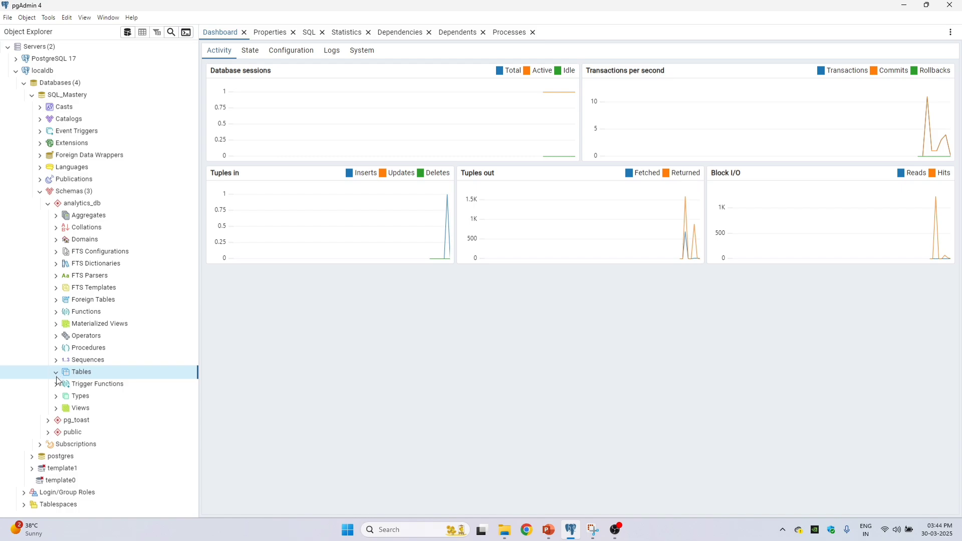
click(56, 373)
right_click(123, 373)
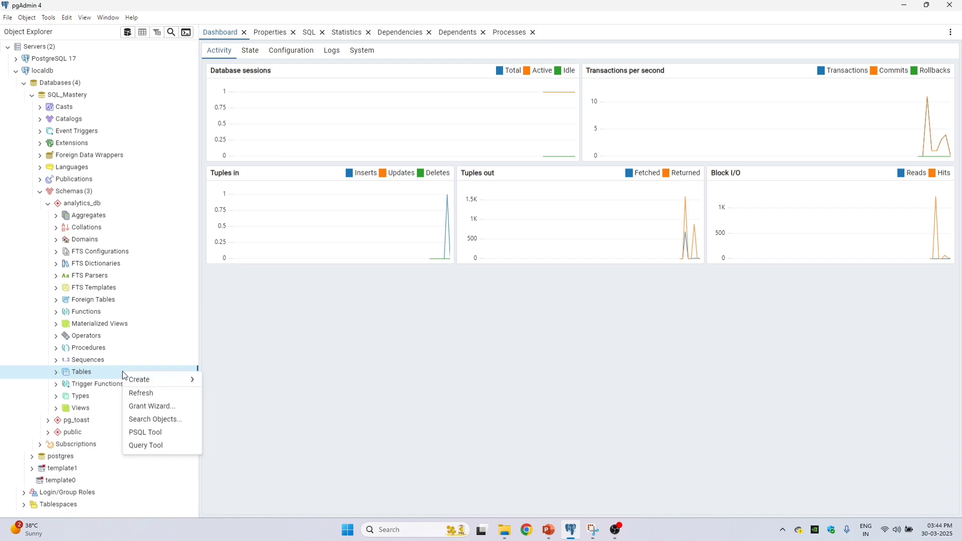
mouse_move(173, 380)
click(245, 384)
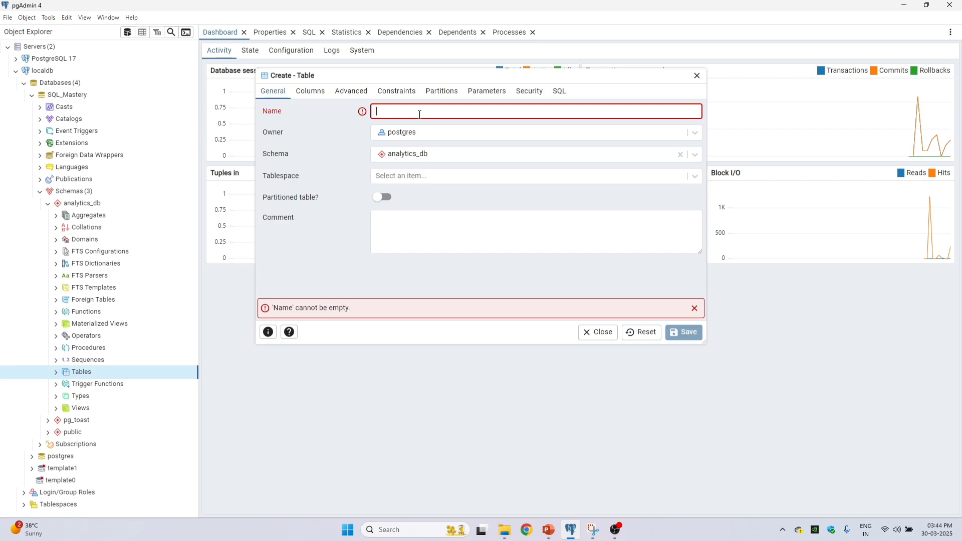
text(employees)
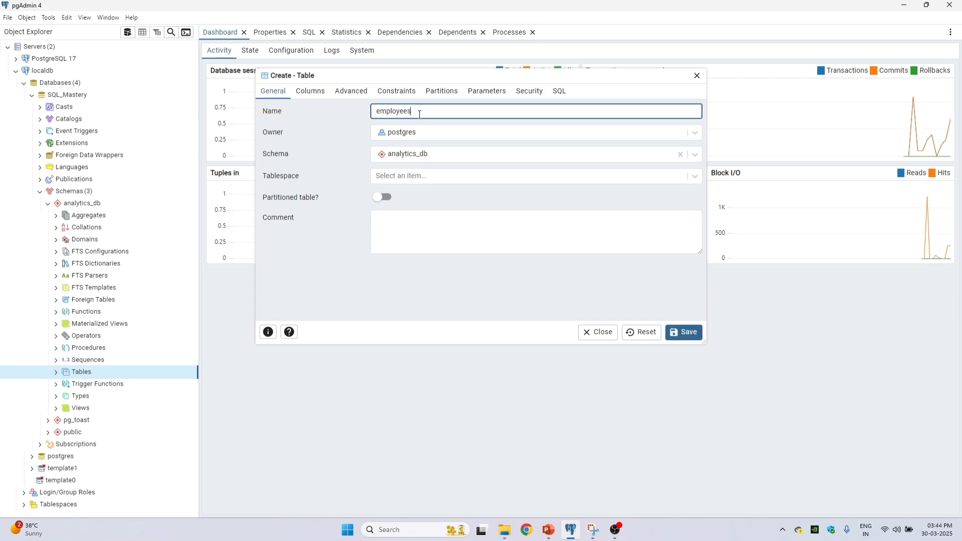
text(_tbl)
Step: Add seven column rows to the employees_tbl definition and name the first column id
click(310, 94)
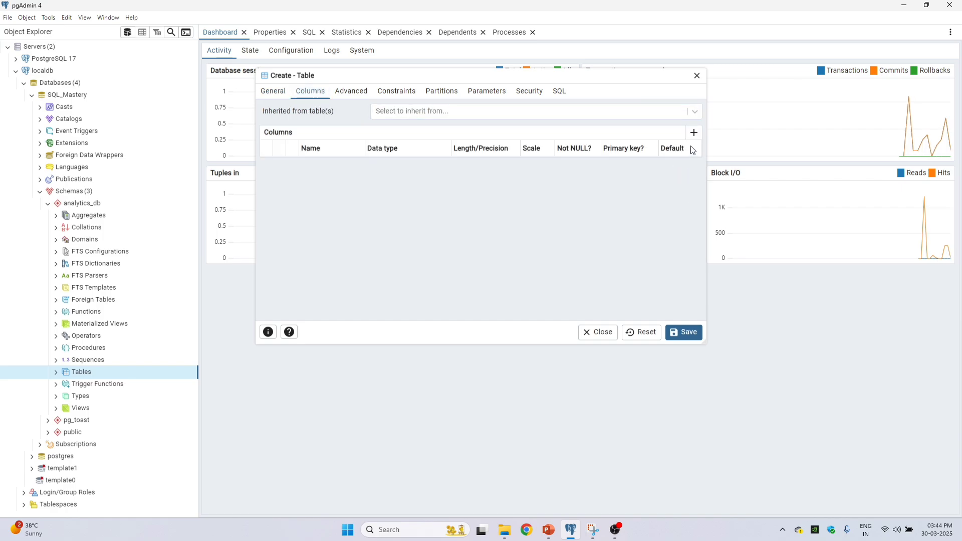
click(694, 133)
click(693, 132)
click(693, 133)
click(693, 133)
click(694, 132)
click(694, 133)
click(693, 133)
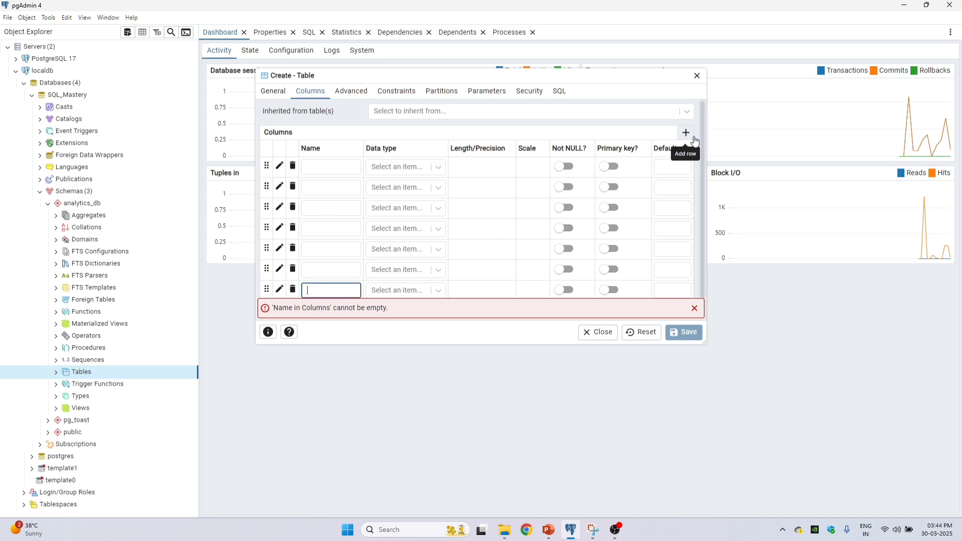
click(339, 166)
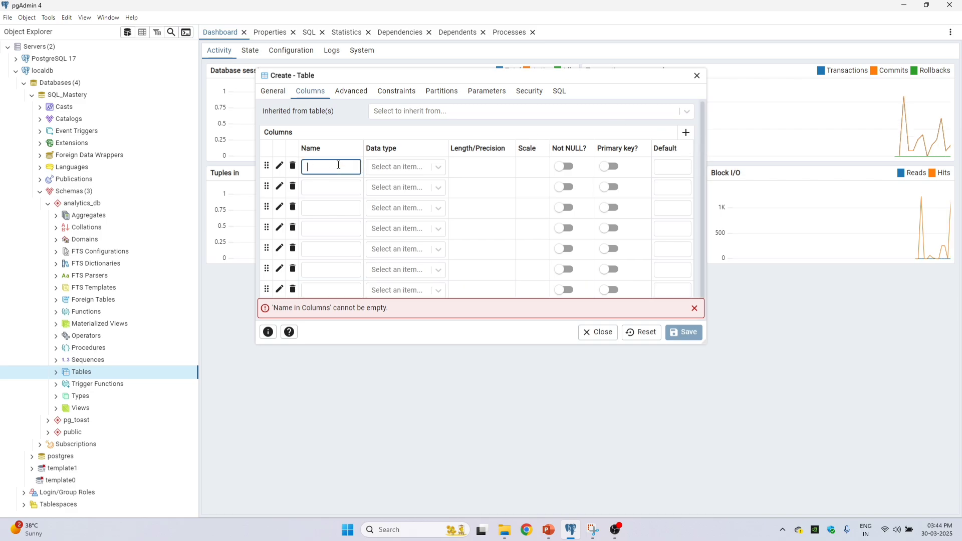
text(id)
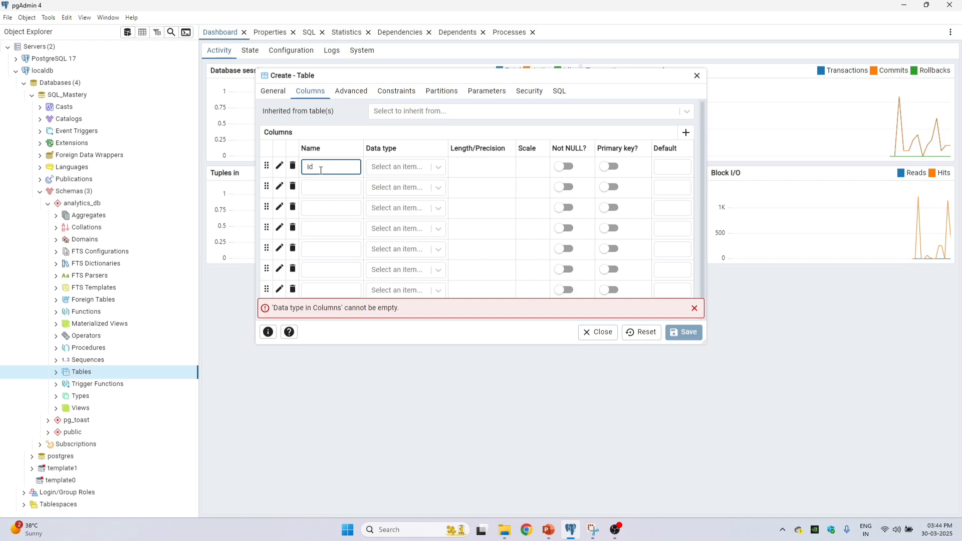
Step: Set the data type of the id column to integer
click(411, 167)
text(in)
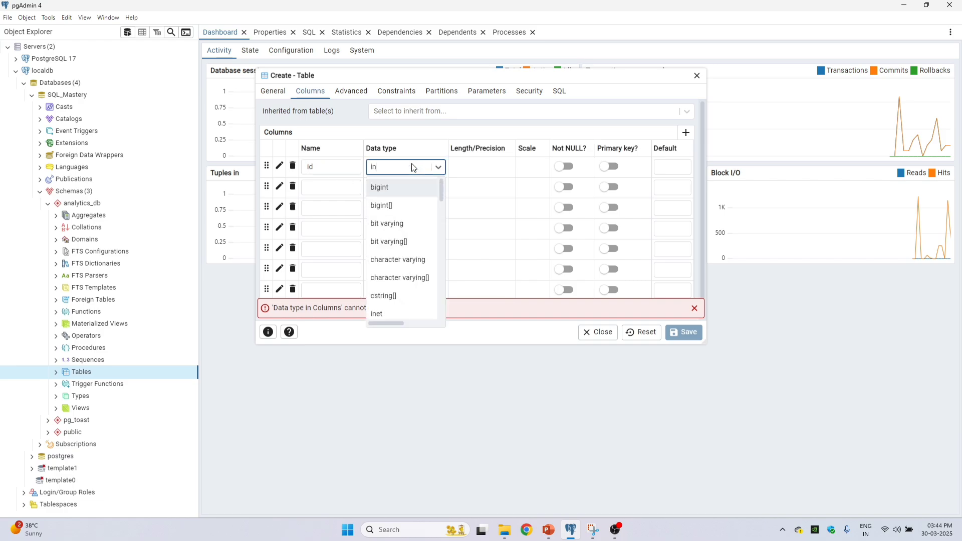
text(tege)
click(408, 189)
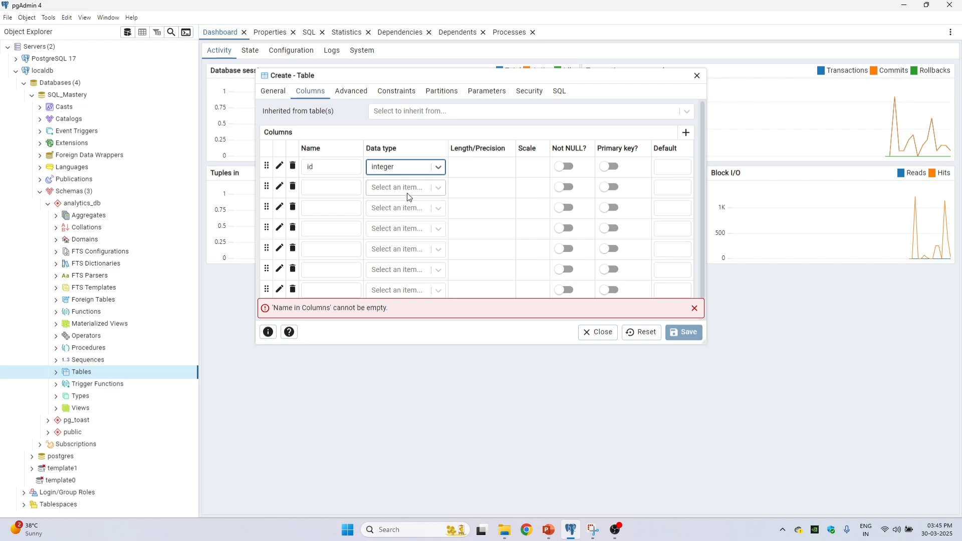
Step: Define the second column as full_name with data type character varying and length 40
click(359, 188)
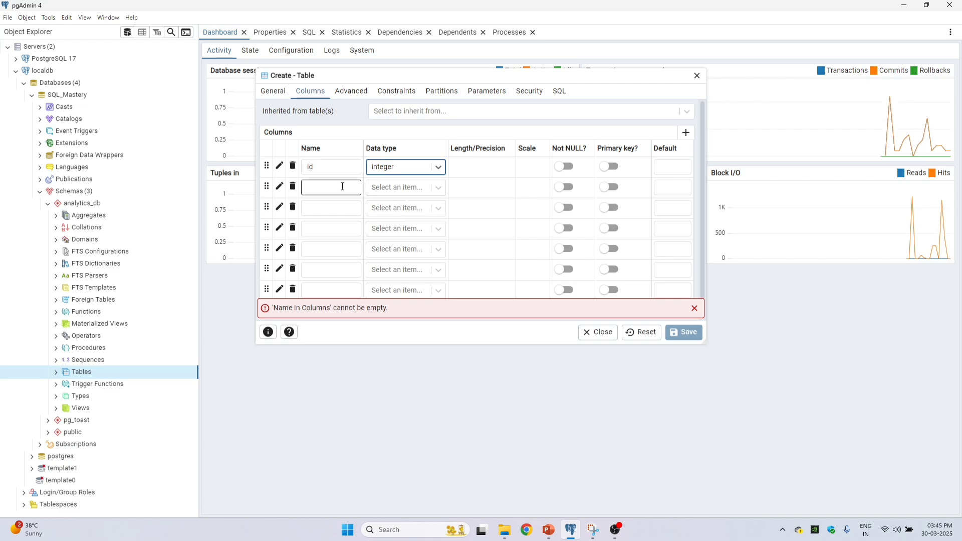
click(343, 187)
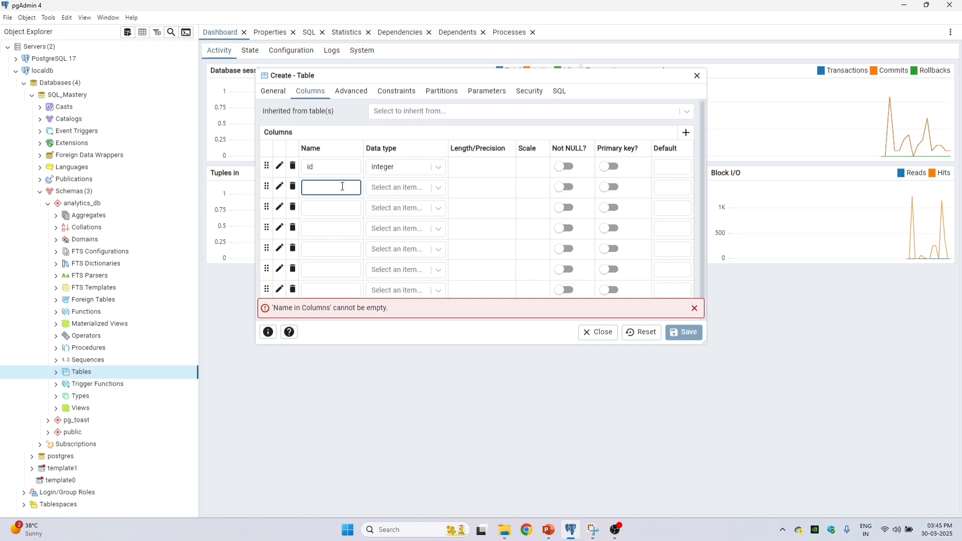
text(full)
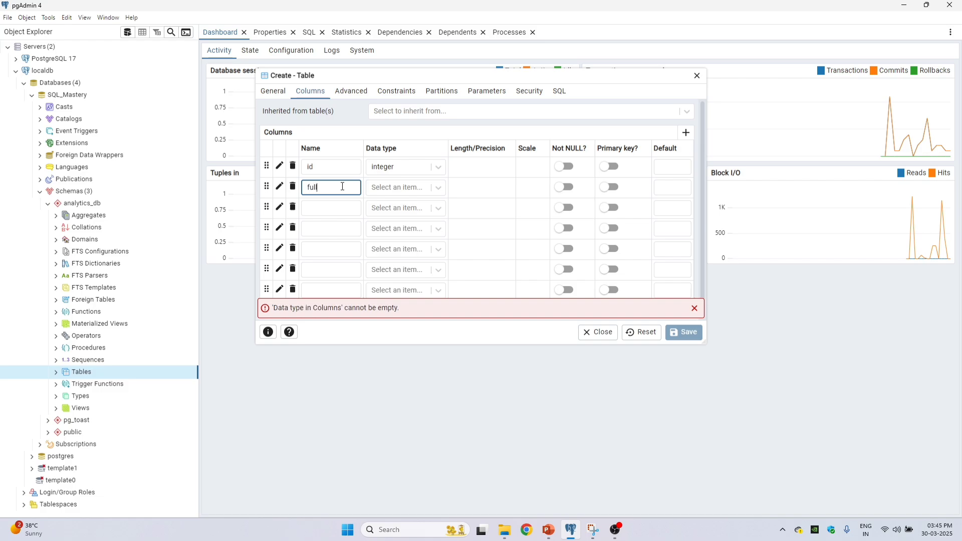
text(_name)
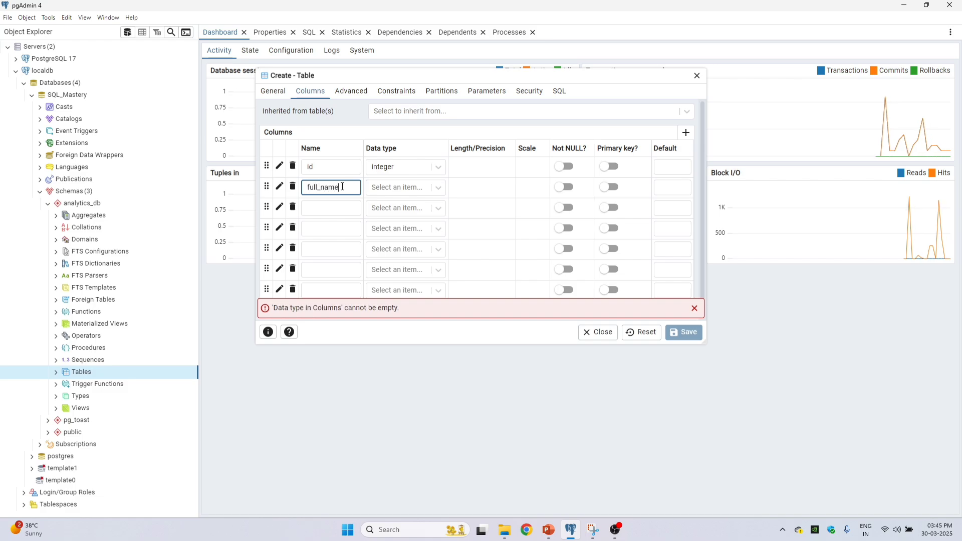
click(410, 188)
text(charac)
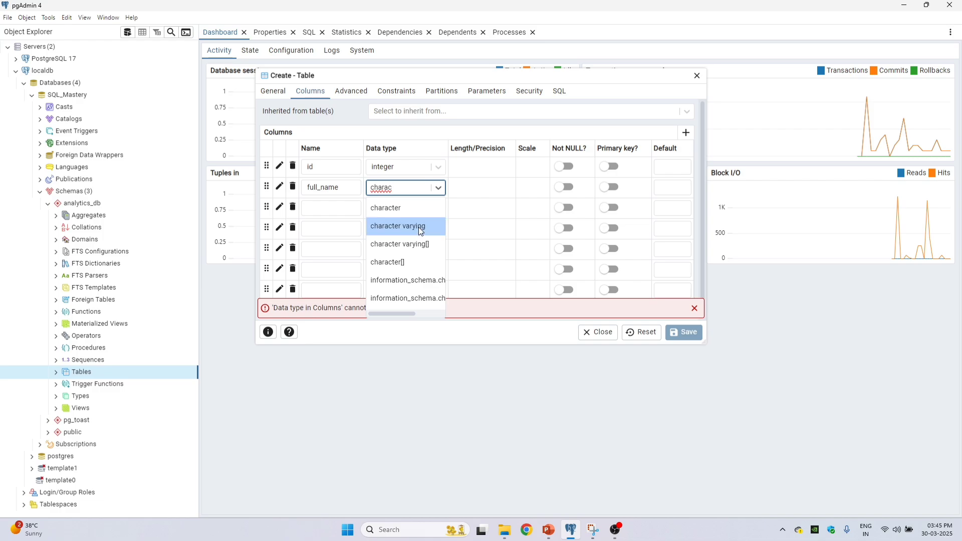
click(419, 227)
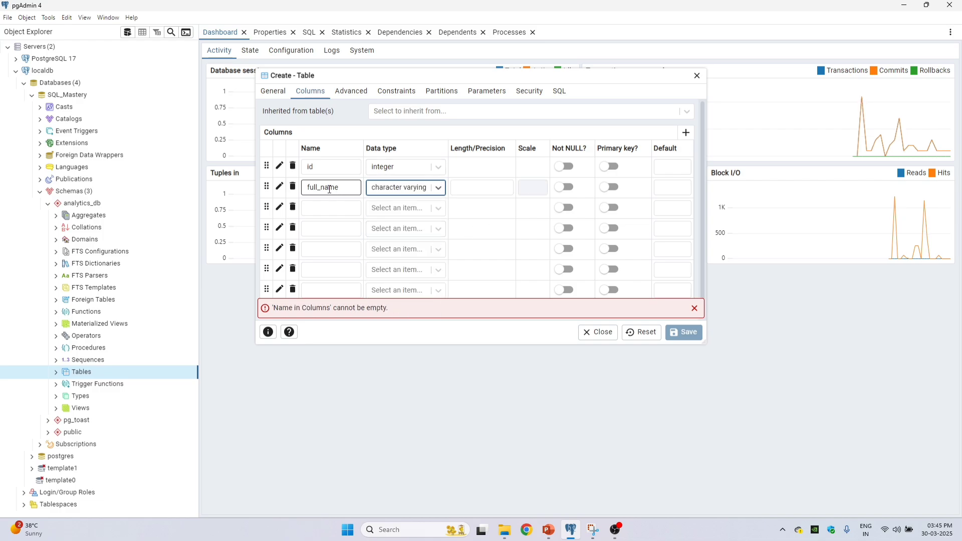
click(503, 188)
text(40)
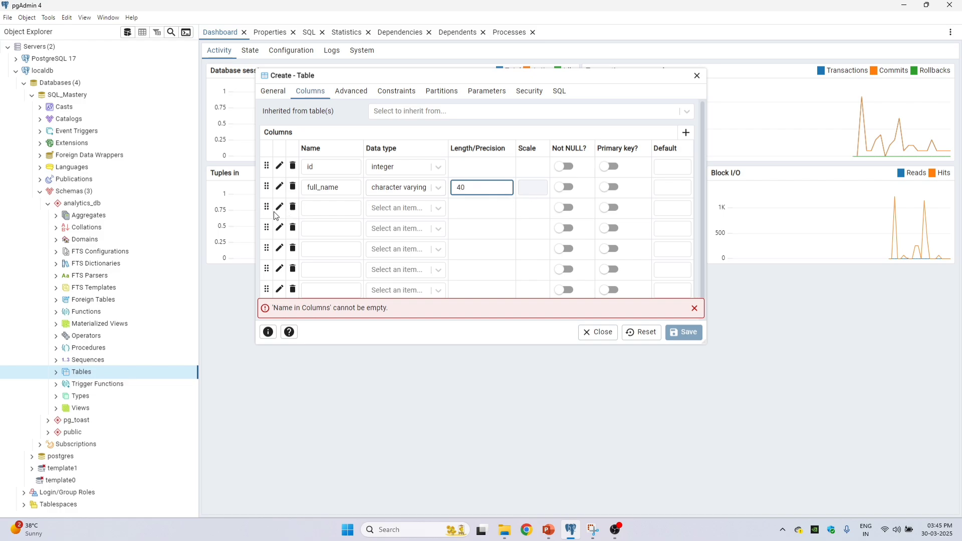
Step: Define the third column as email with data type character varying and length 40
click(331, 210)
text(email)
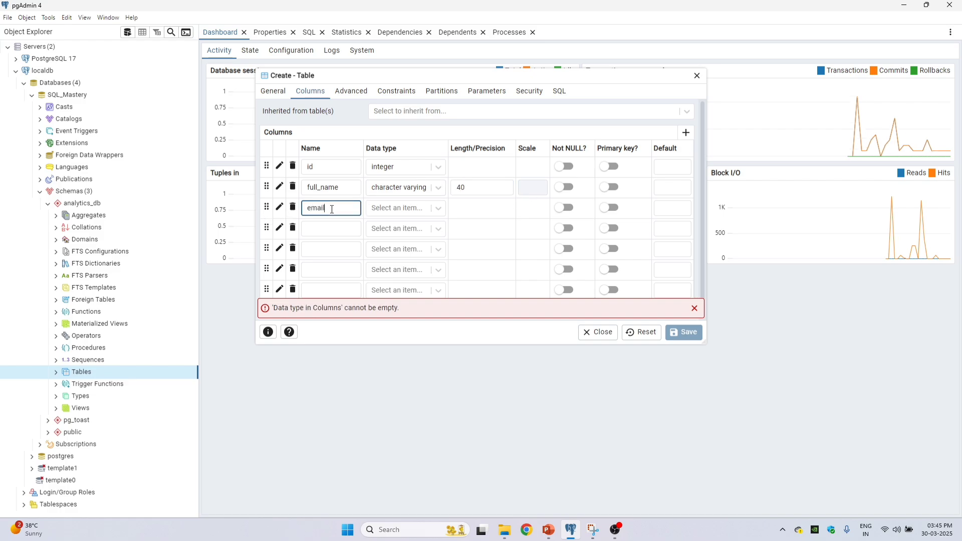
click(407, 209)
text(charac)
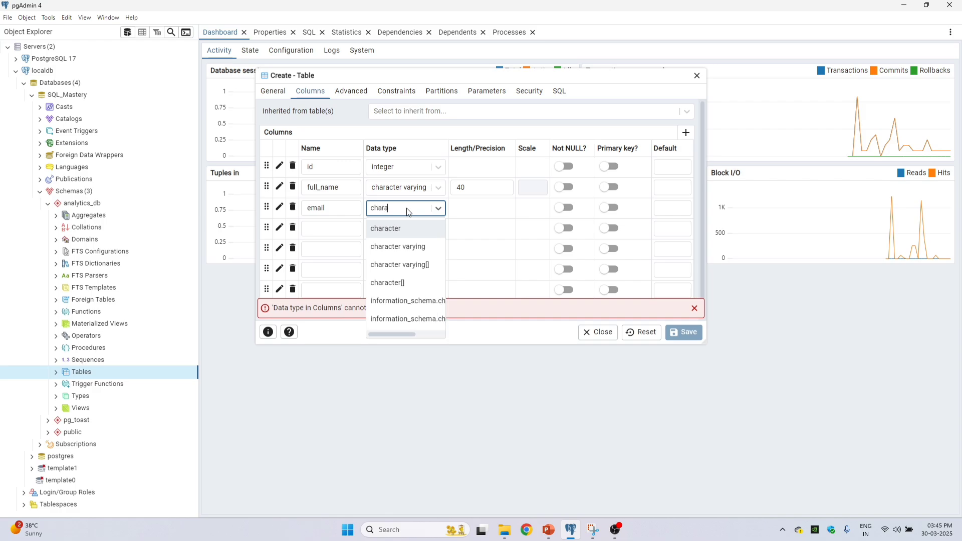
click(420, 249)
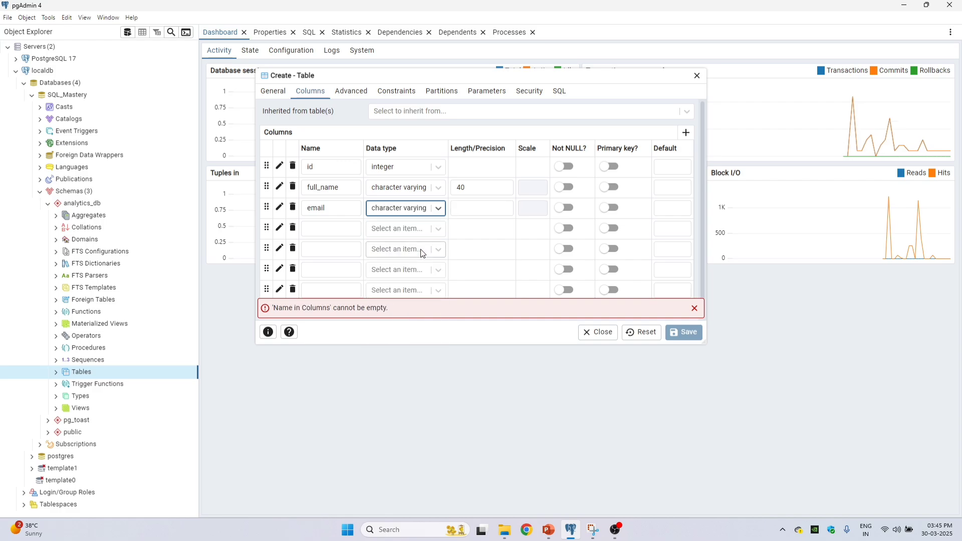
click(487, 209)
text(40)
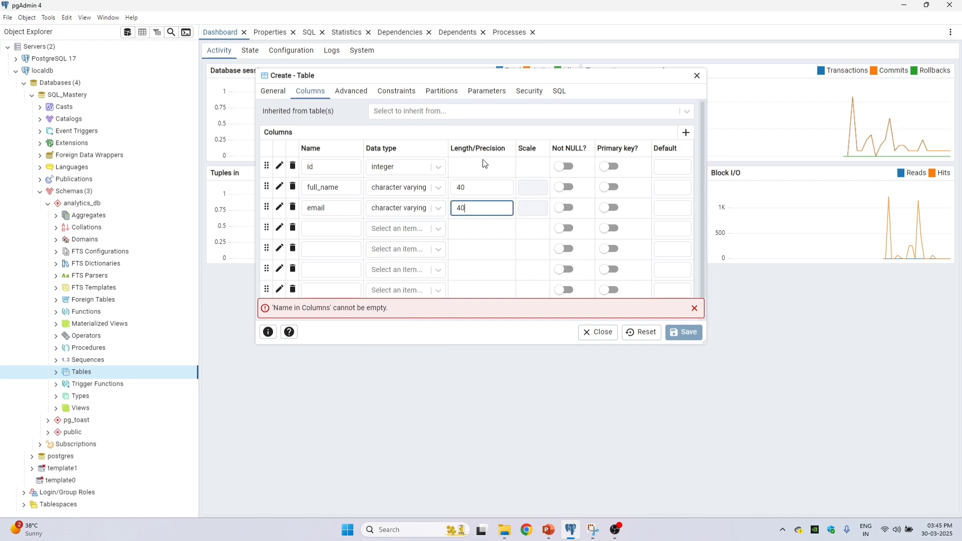
Step: Define the fourth column as age with data type smallint
click(345, 228)
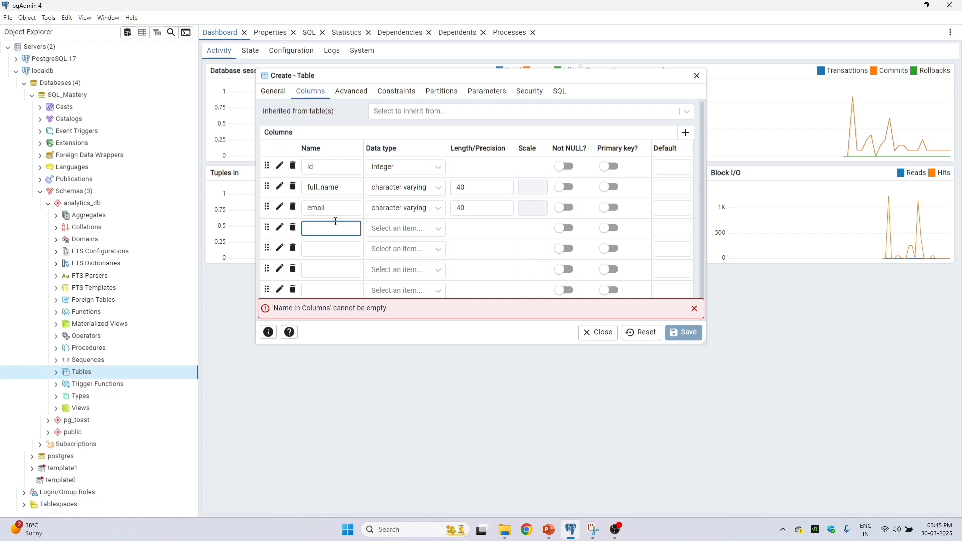
text(age)
click(425, 225)
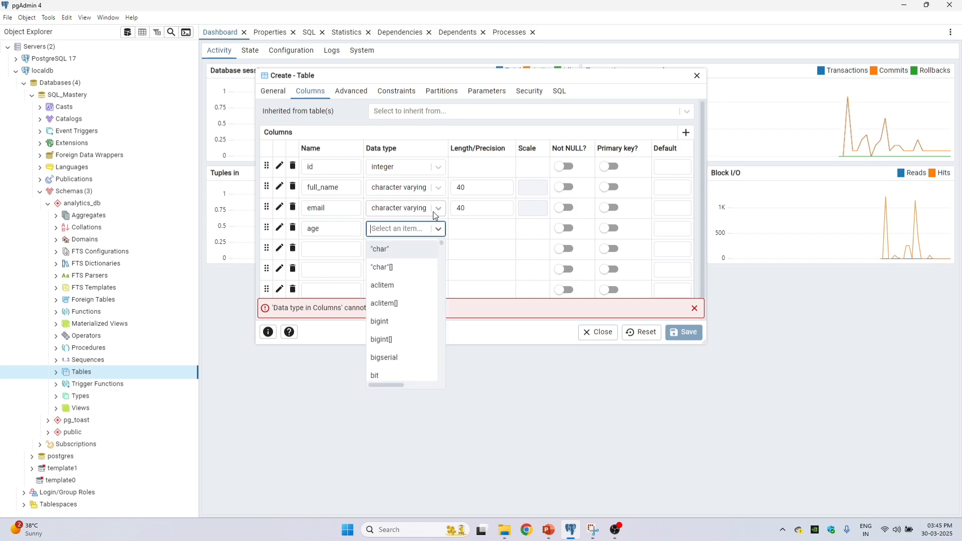
text(sma)
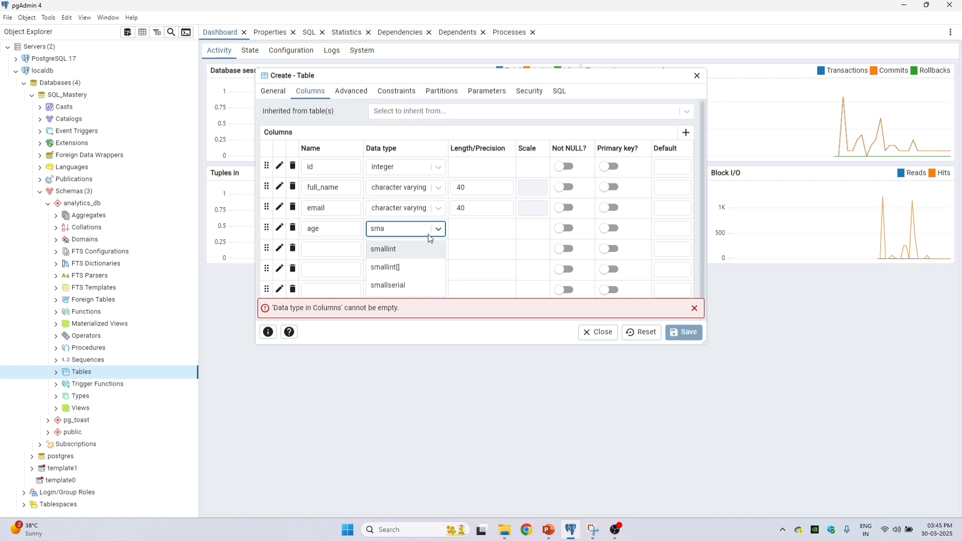
click(417, 249)
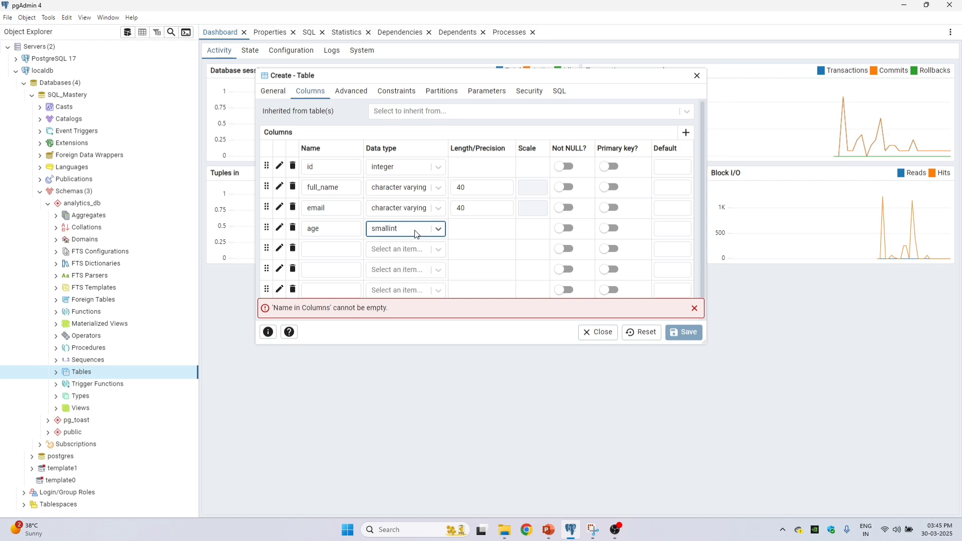
Step: Define the fifth column as salary with data type numeric, precision 14 and scale 2
click(323, 249)
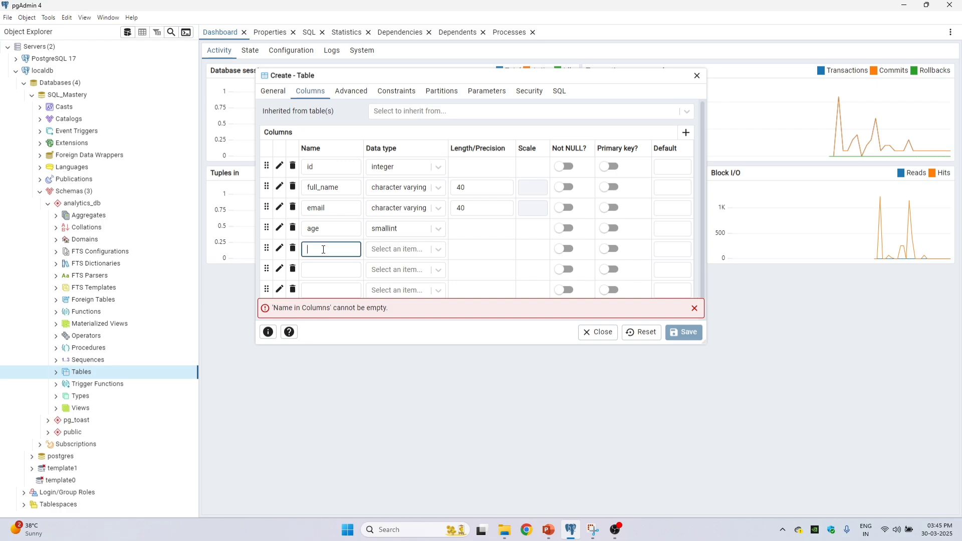
text(salary)
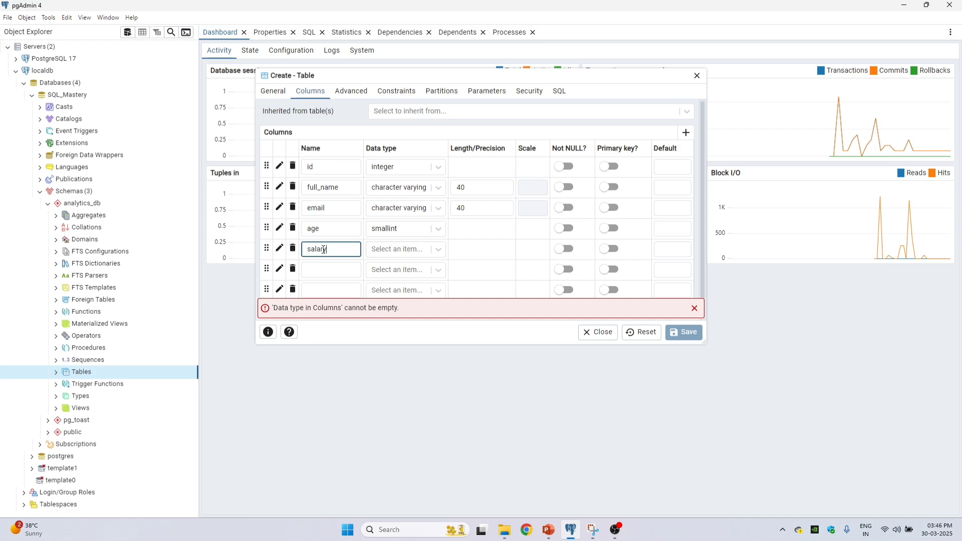
click(406, 254)
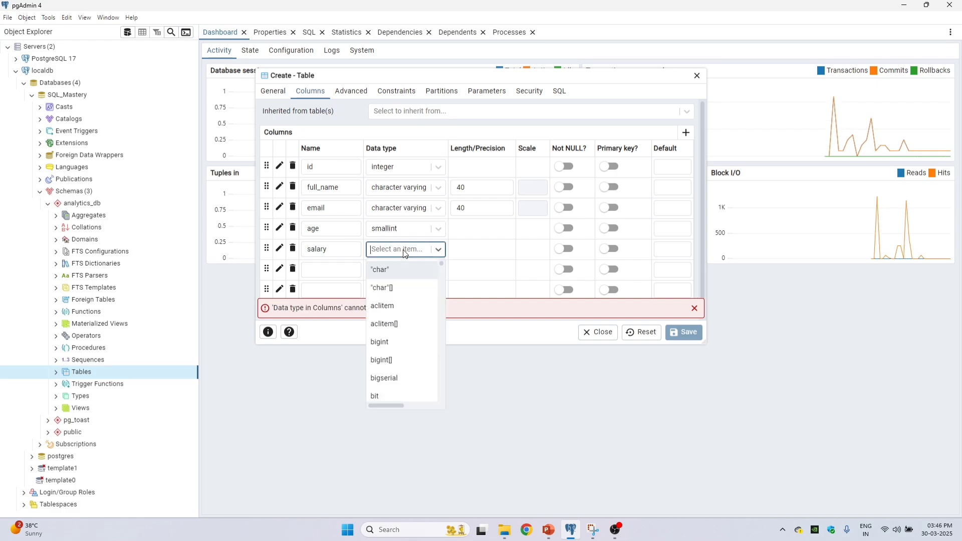
click(406, 254)
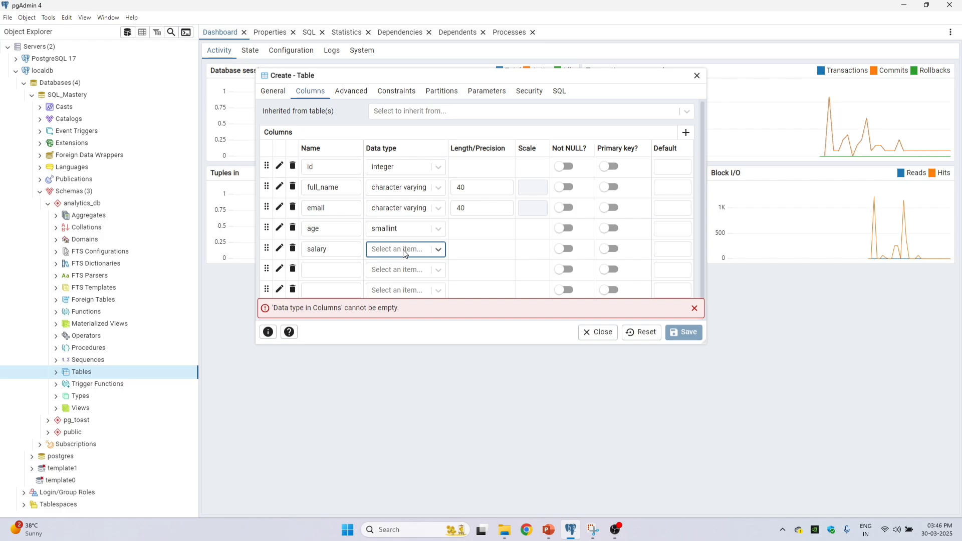
click(405, 254)
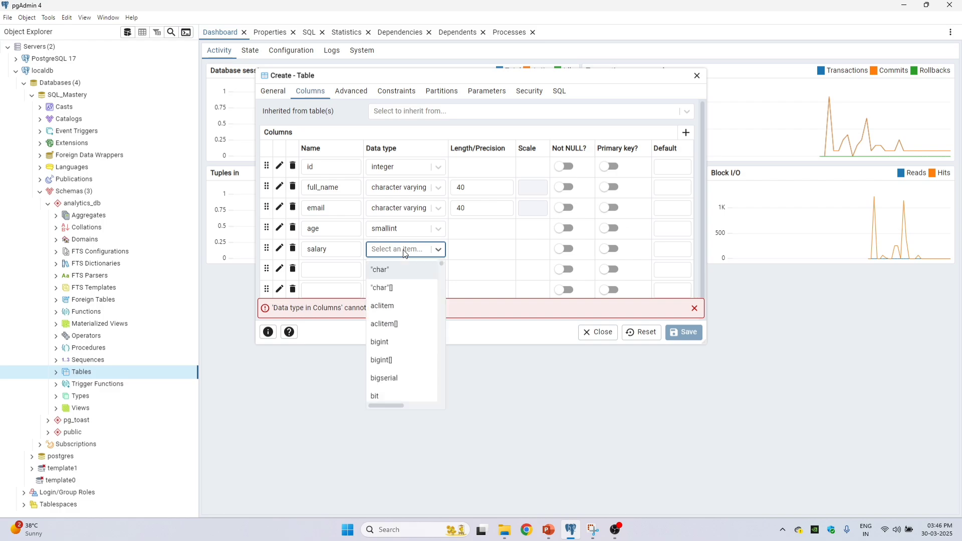
text(numer)
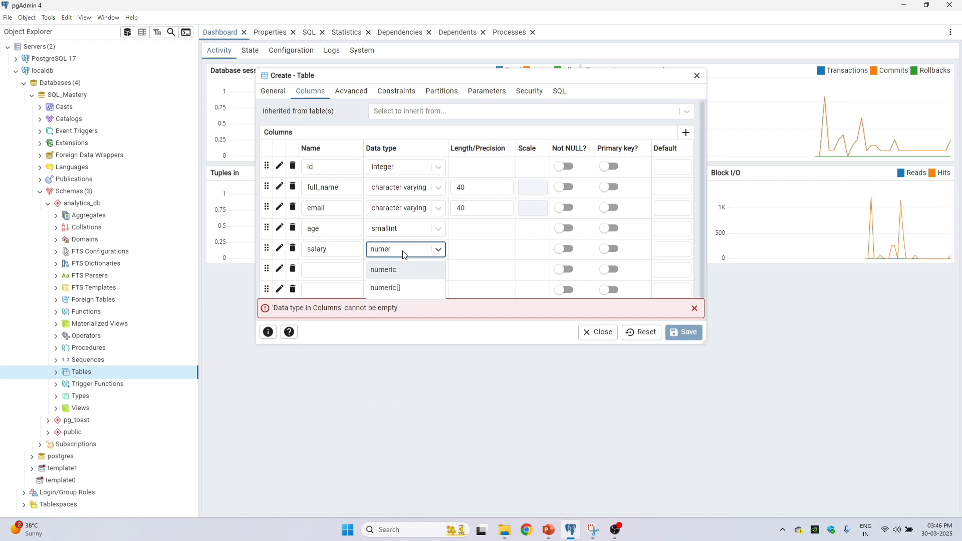
click(406, 269)
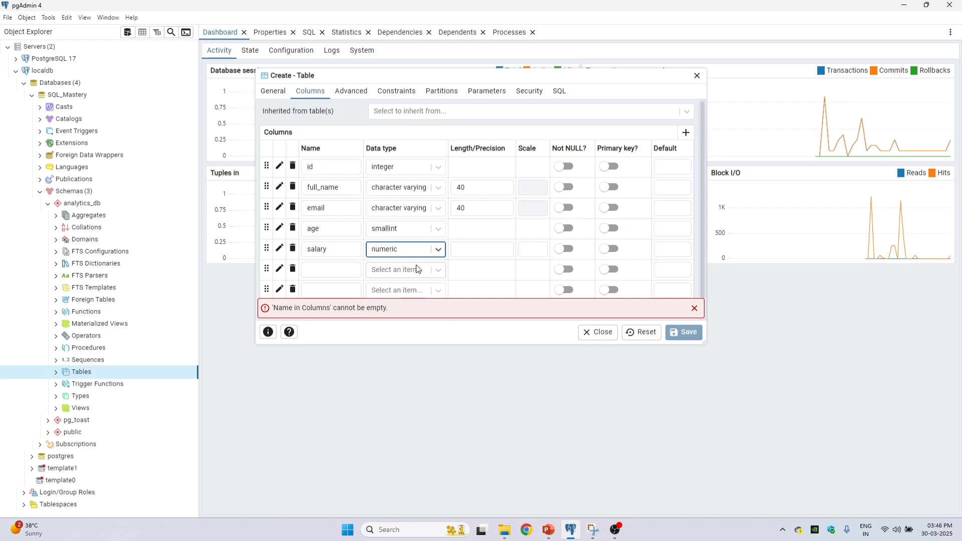
click(491, 250)
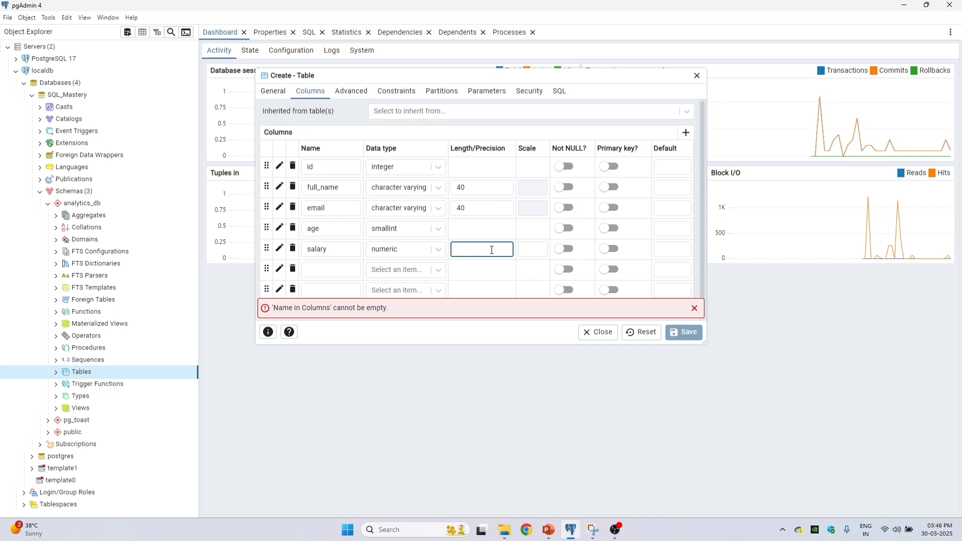
text(14)
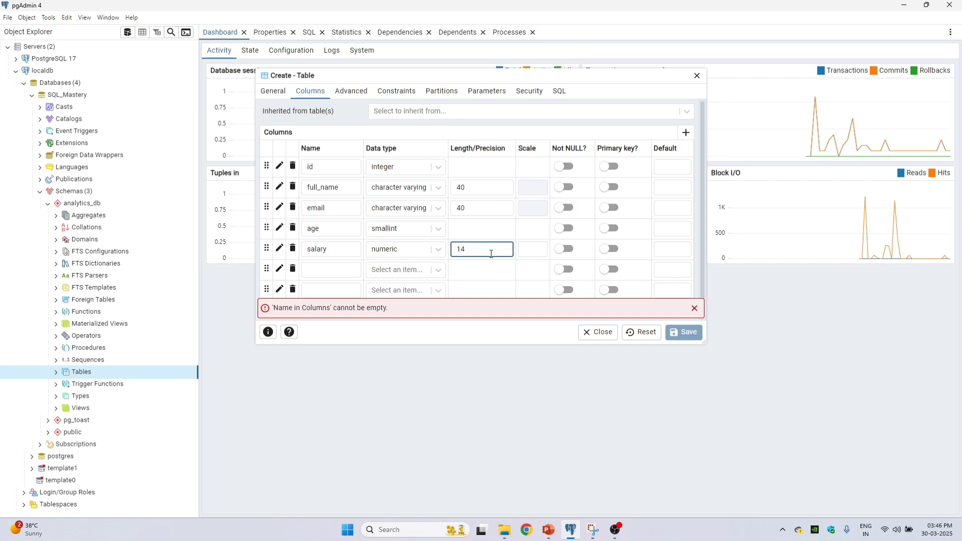
click(543, 249)
text(2)
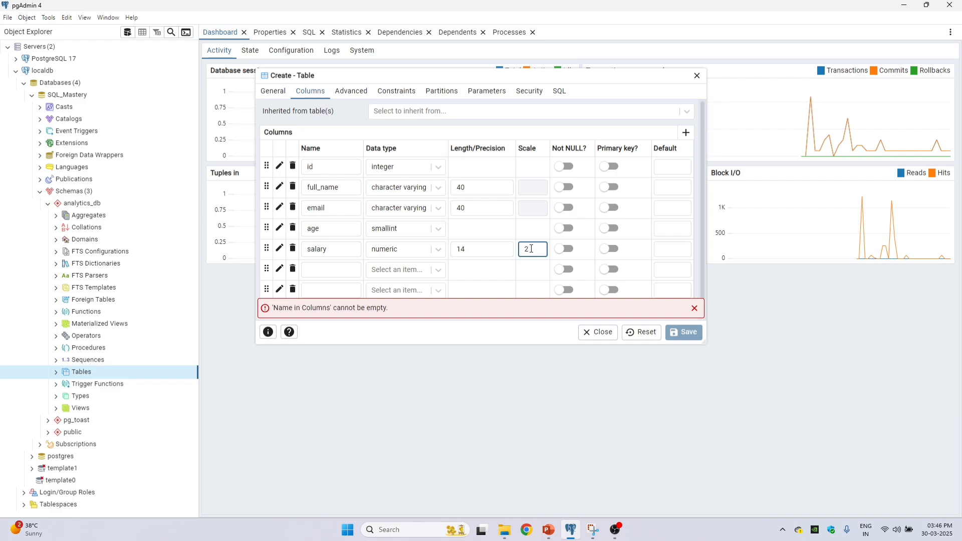
Step: Define the sixth column as is_active with data type boolean
click(325, 270)
text(is_a)
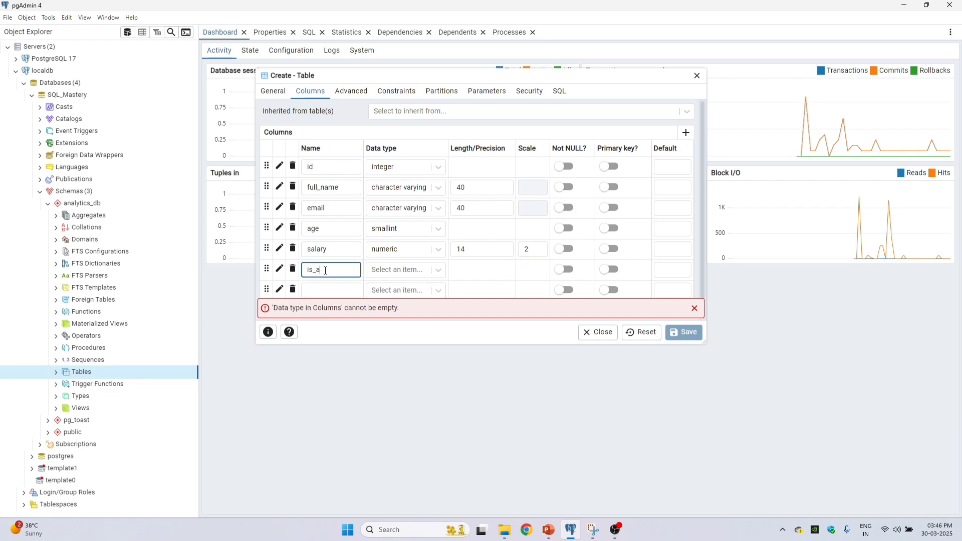
text(ctive)
click(414, 270)
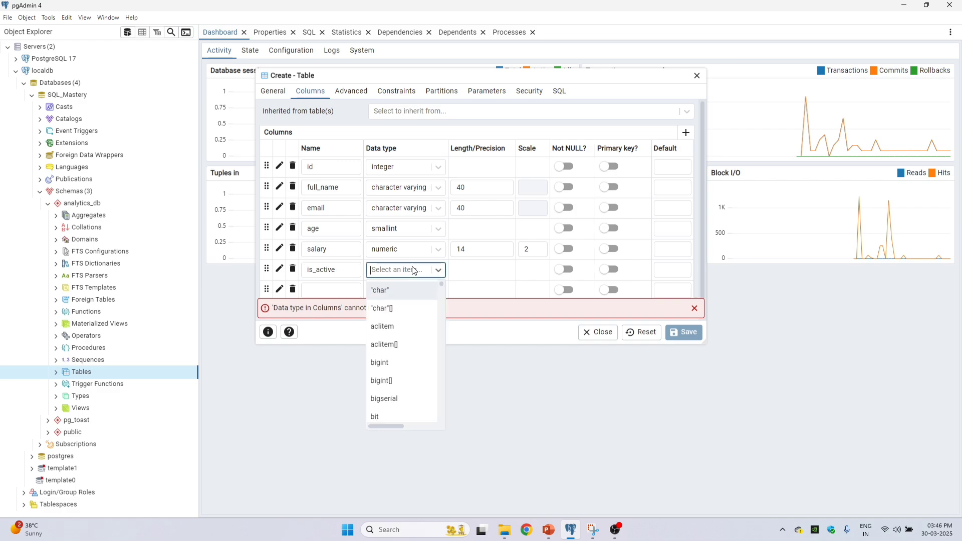
text(bool)
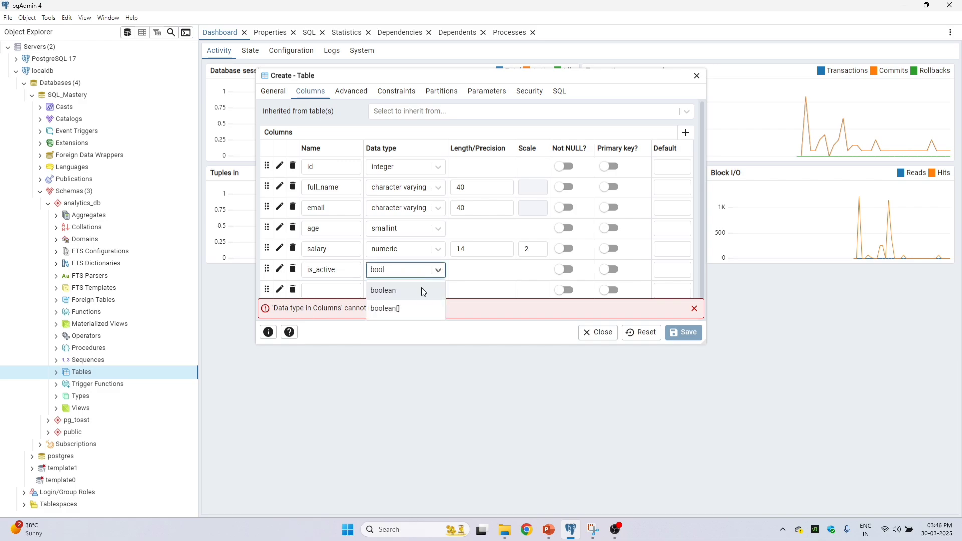
click(424, 291)
Step: Define the seventh column as created_dt with data type date, and save the employees_tbl table
click(342, 290)
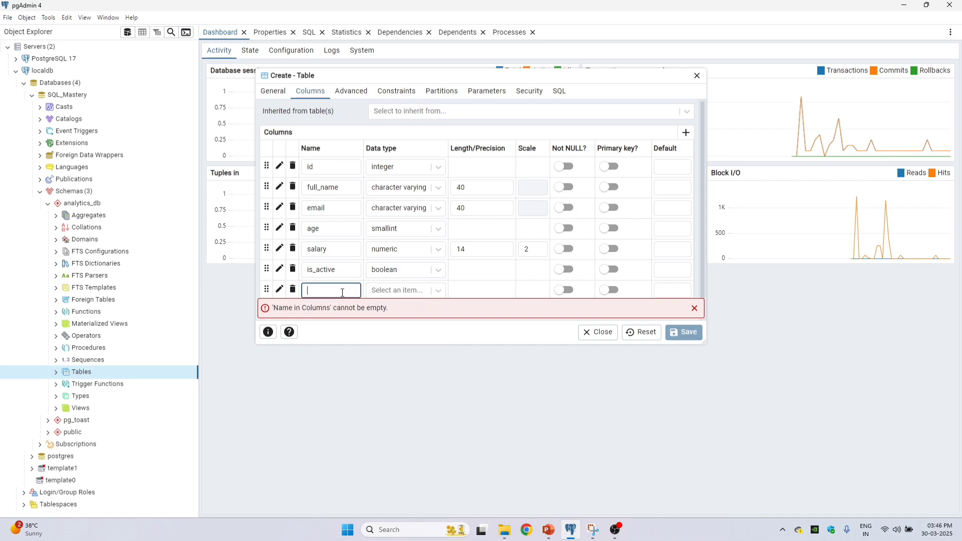
text(created)
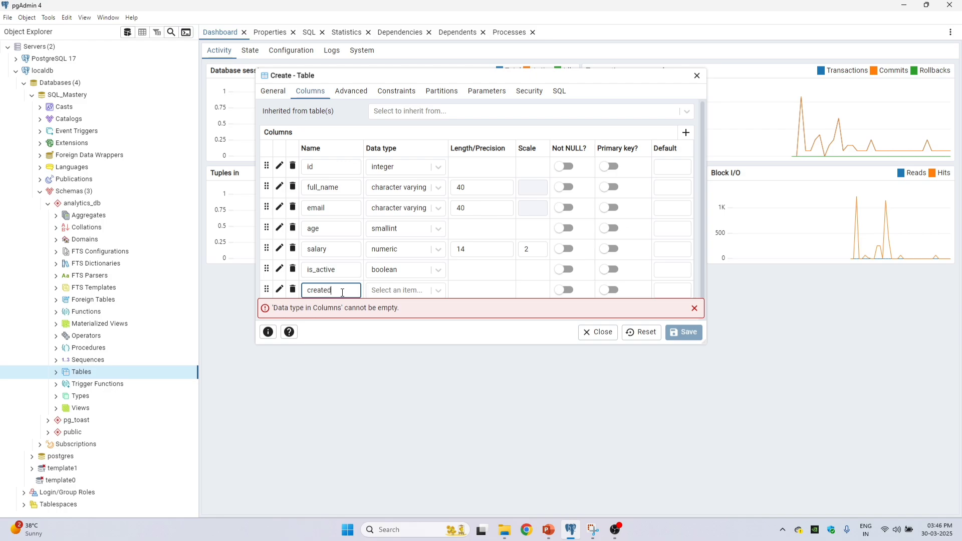
text(_+dt)
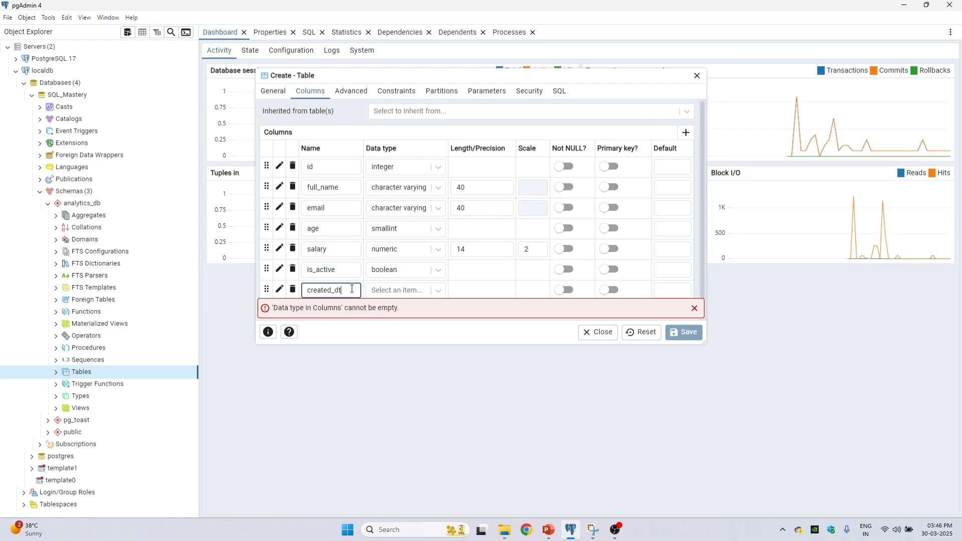
click(387, 290)
text(date)
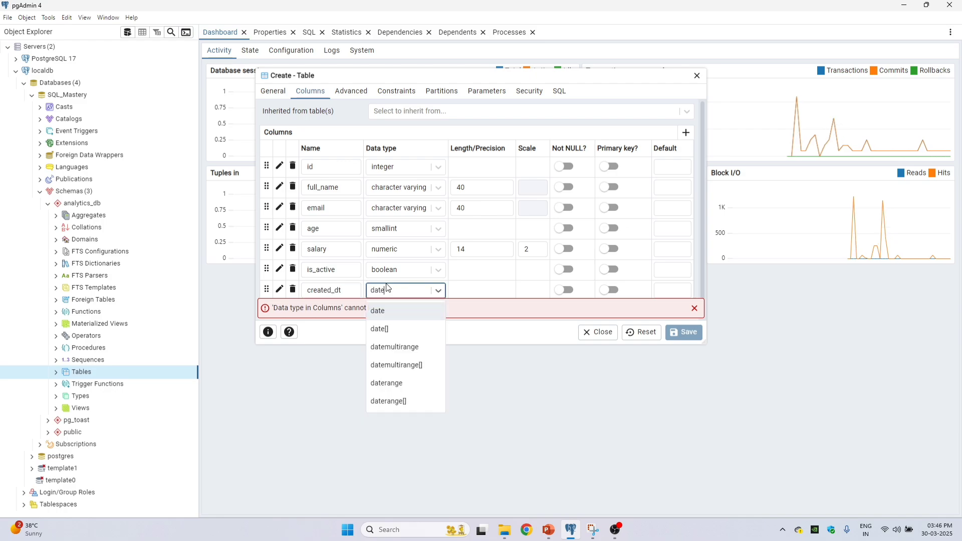
click(394, 311)
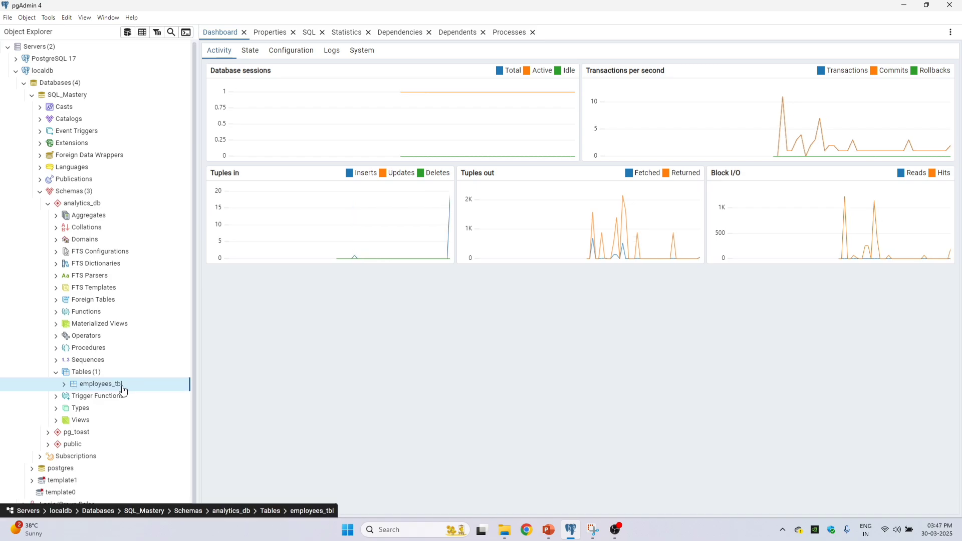
Step: Examine the columns listed under the employees_tbl table, and collapse the column list
double_click(122, 389)
scroll(107, 350, down, 3)
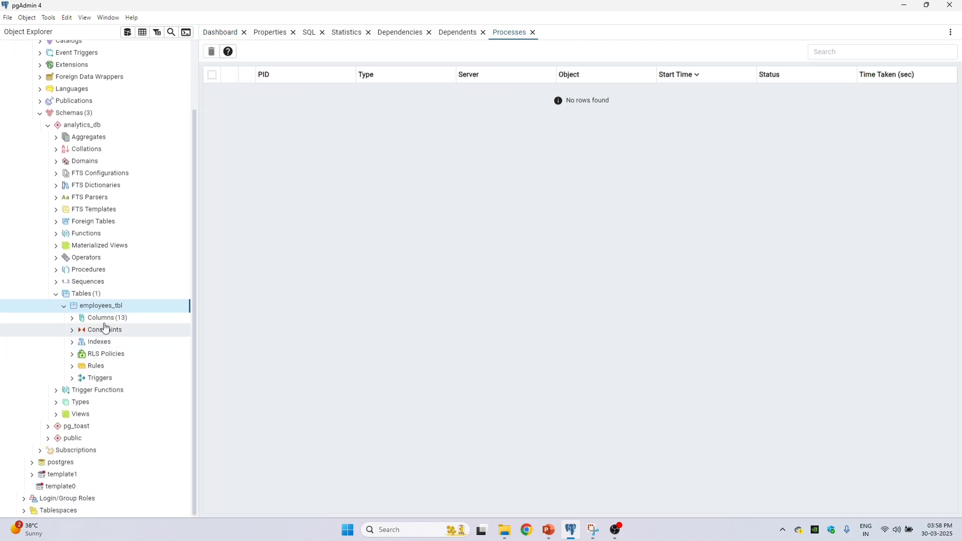
click(72, 317)
scroll(100, 300, down, 3)
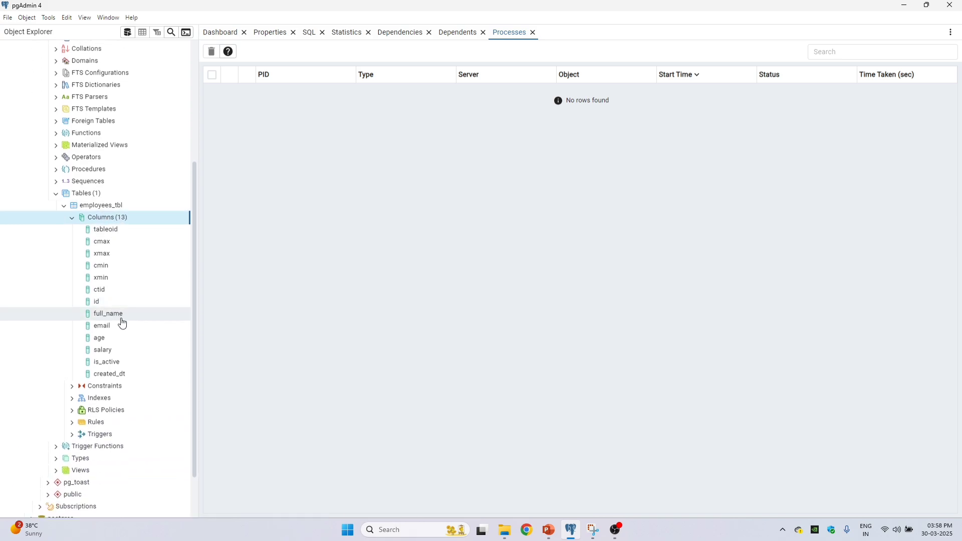
click(113, 304)
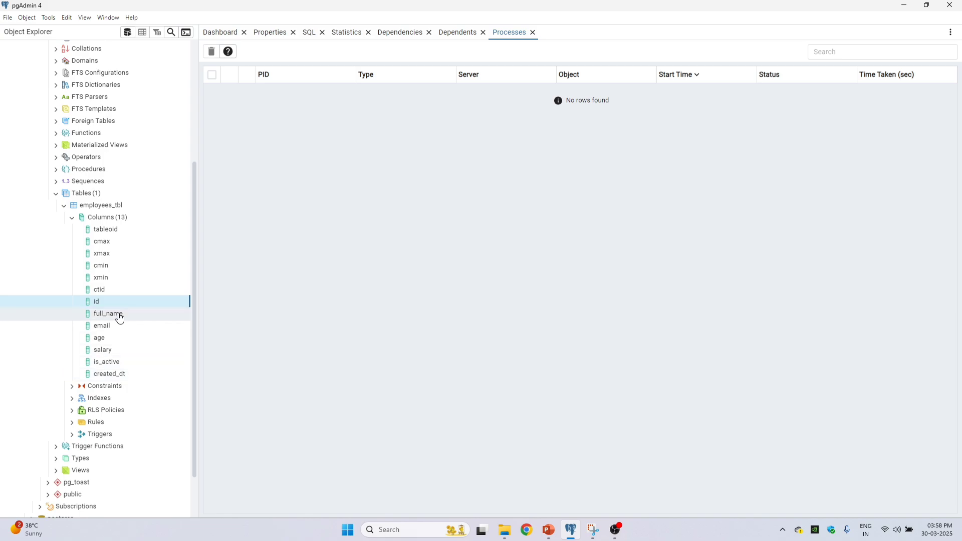
scroll(107, 274, up, 1)
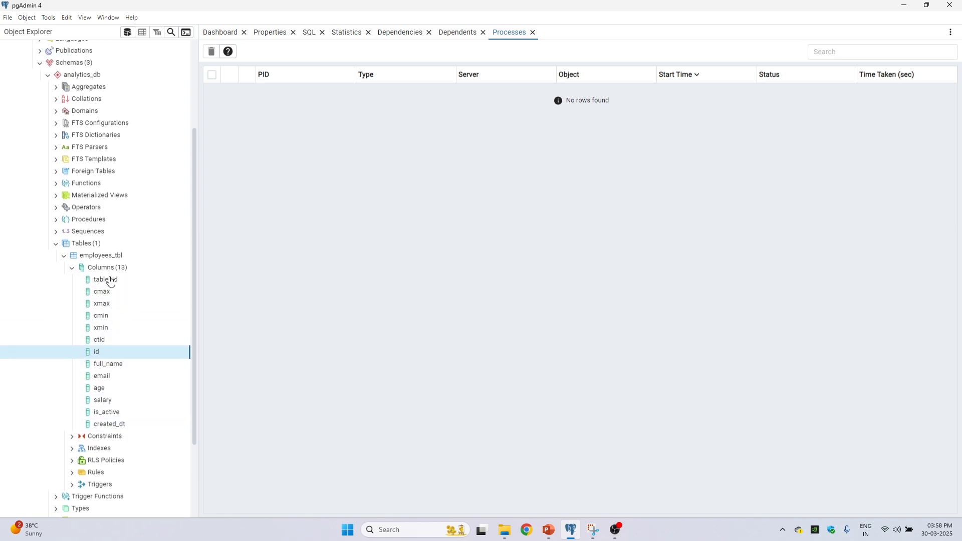
click(73, 268)
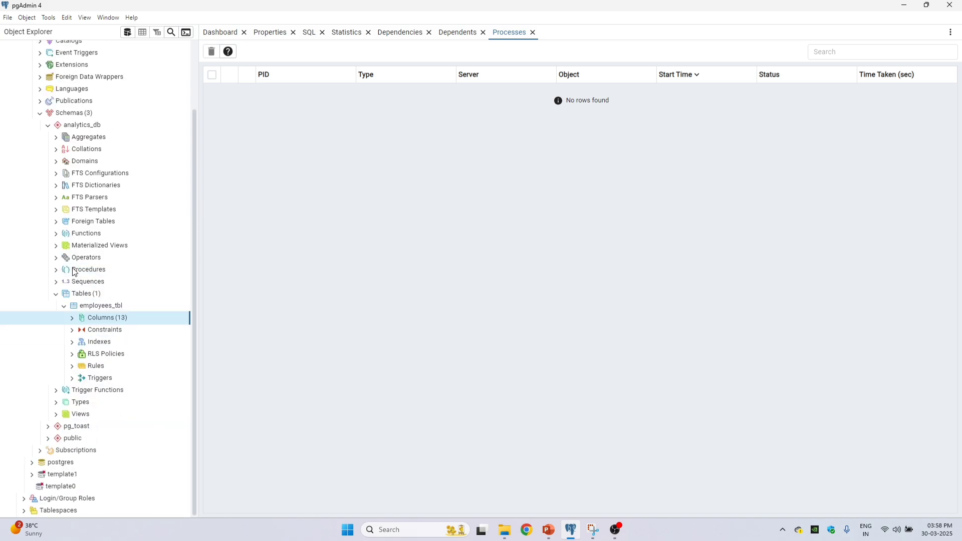
Step: Set up a data import into employees_tbl from Sample_SQL_Data_File.csv in csv format with UTF8 encoding
click(114, 307)
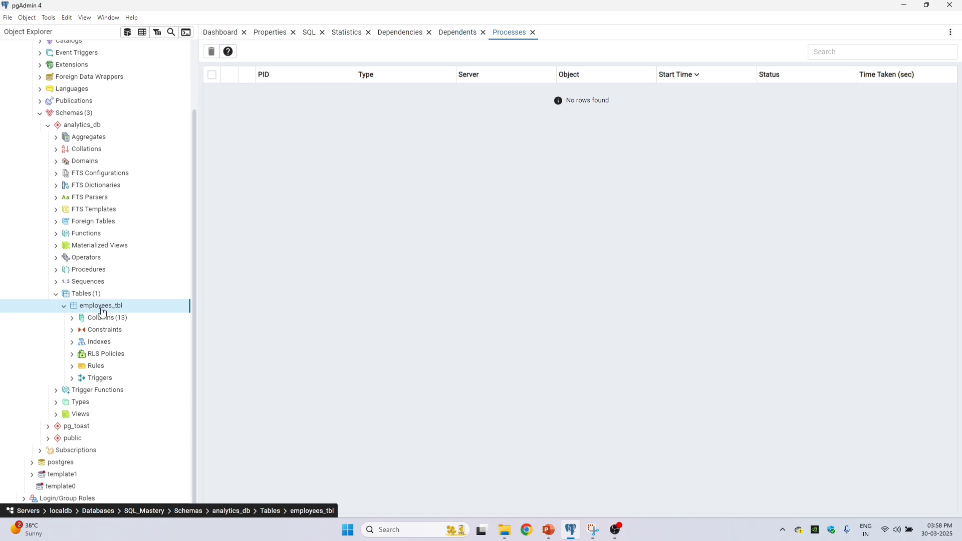
right_click(120, 308)
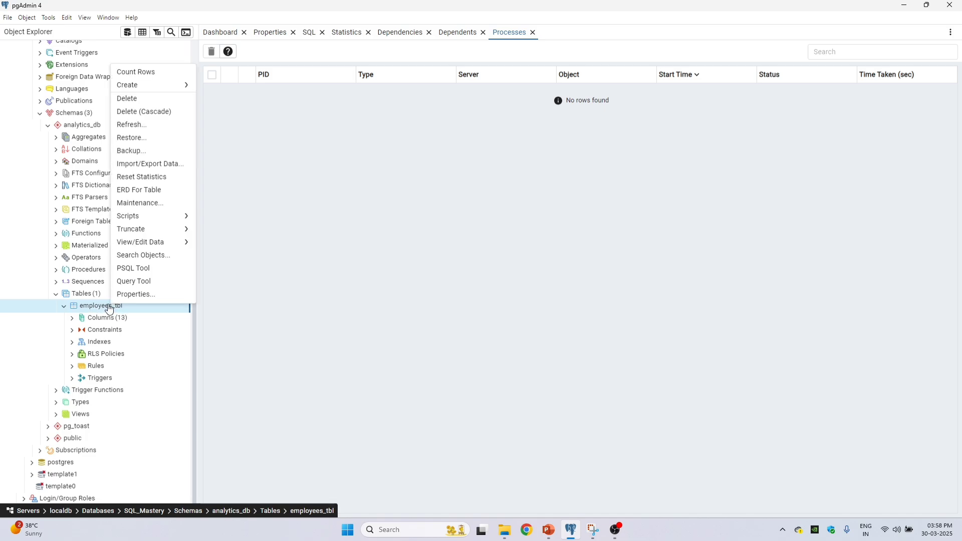
click(167, 164)
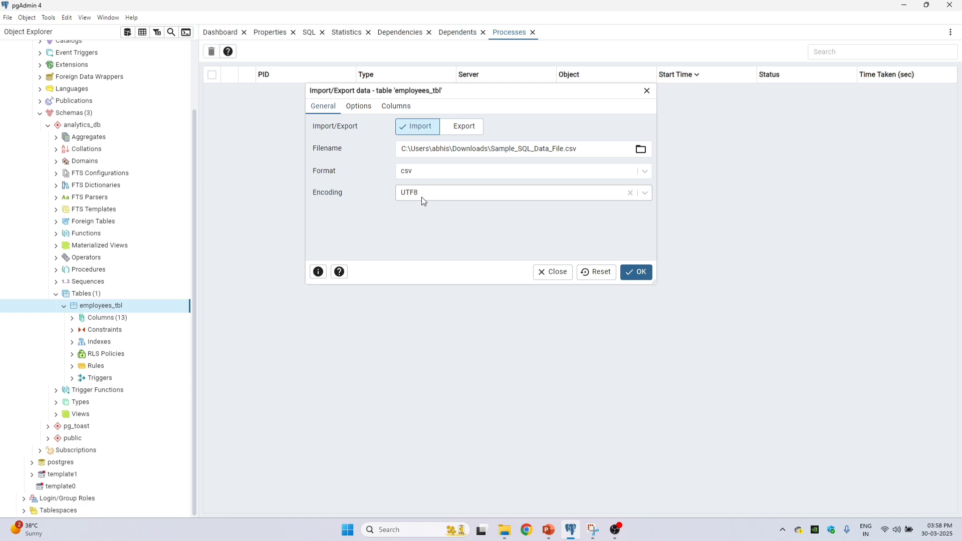
Step: Review the import options with header on and comma delimiter, check the included columns, and run the import into employees_tbl
click(358, 107)
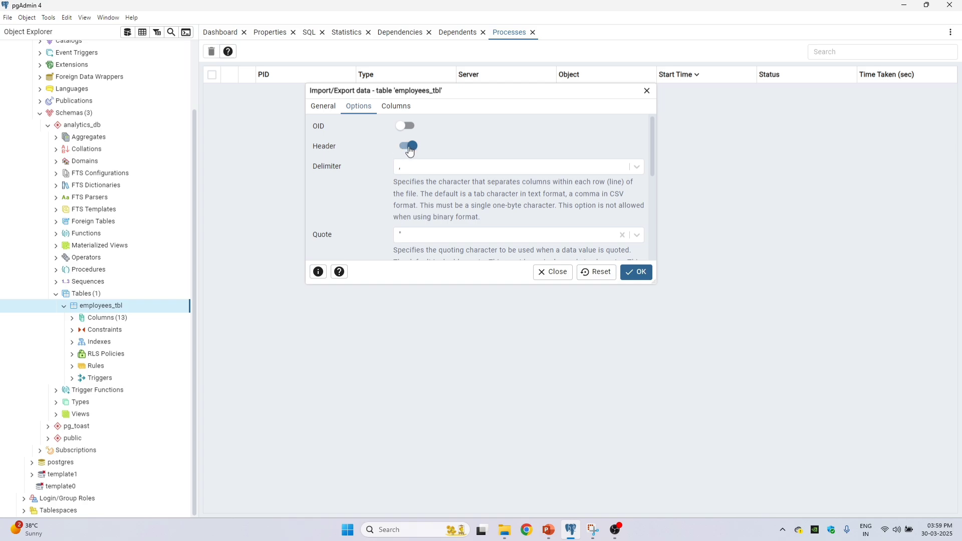
scroll(401, 155, down, 3)
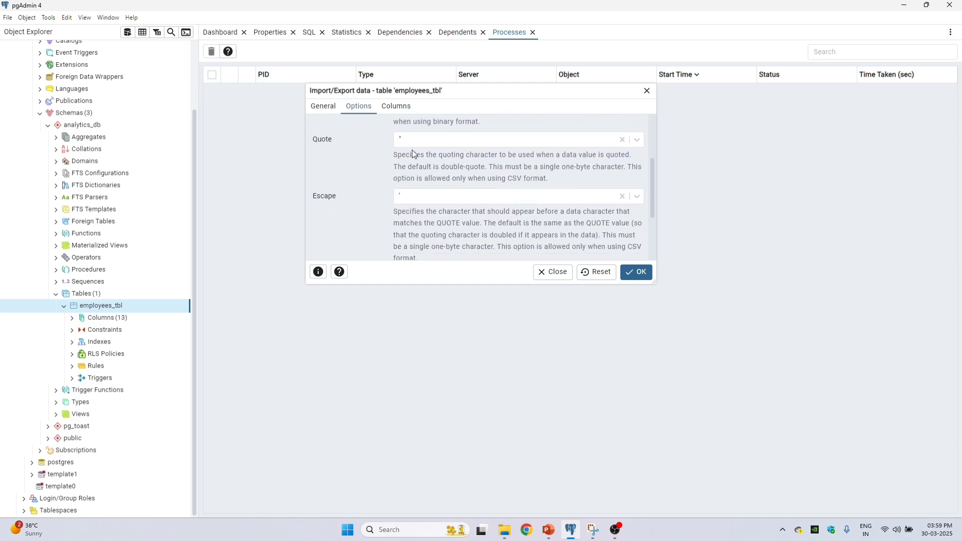
scroll(401, 164, up, 3)
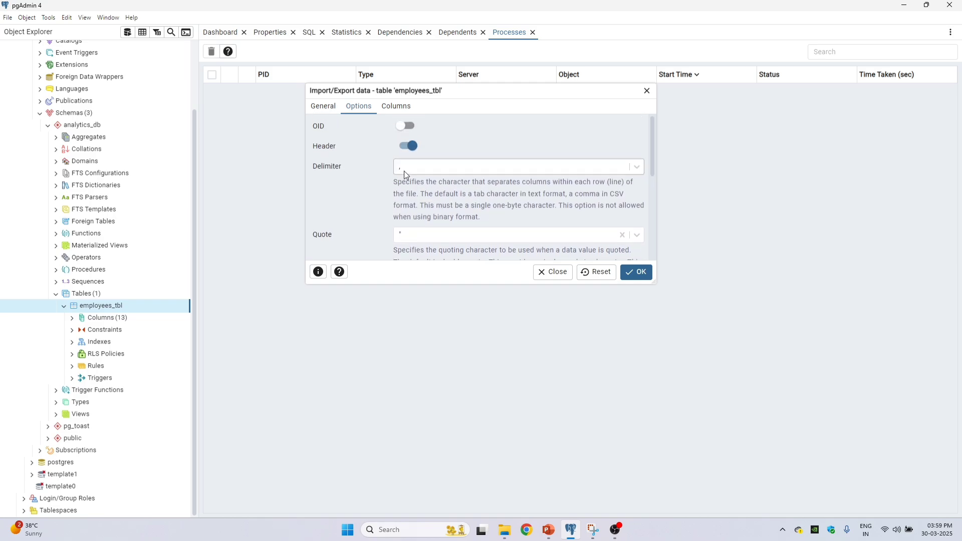
scroll(405, 173, down, 3)
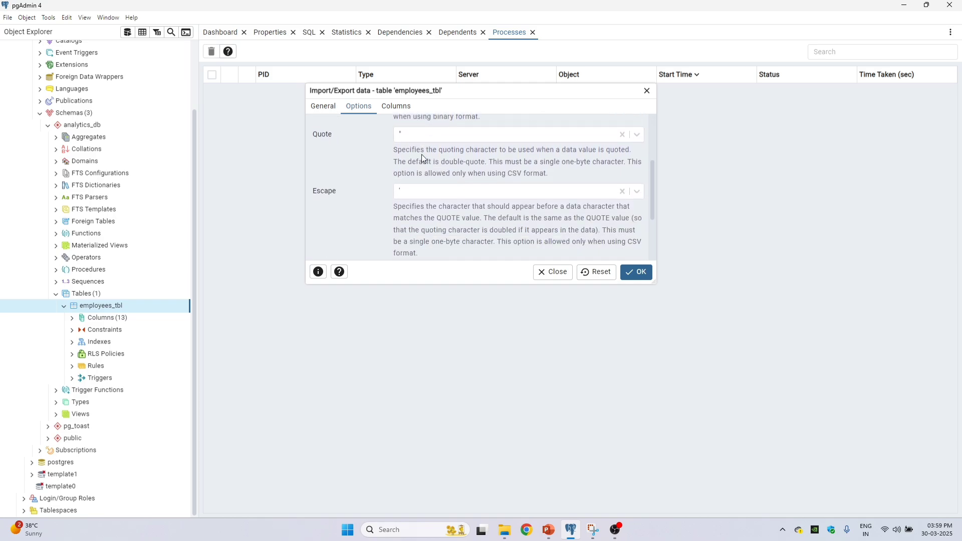
scroll(422, 156, down, 2)
scroll(423, 164, up, 5)
click(407, 112)
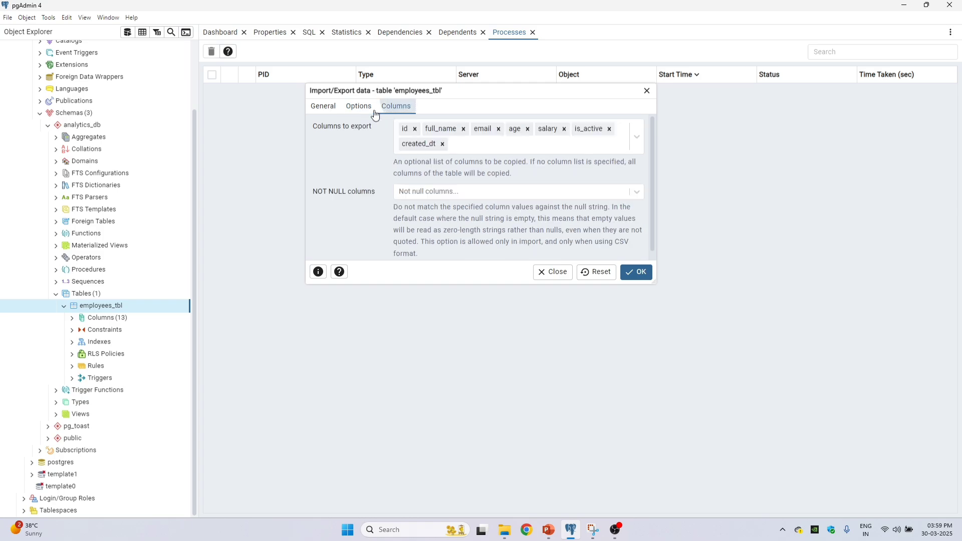
click(326, 107)
click(635, 275)
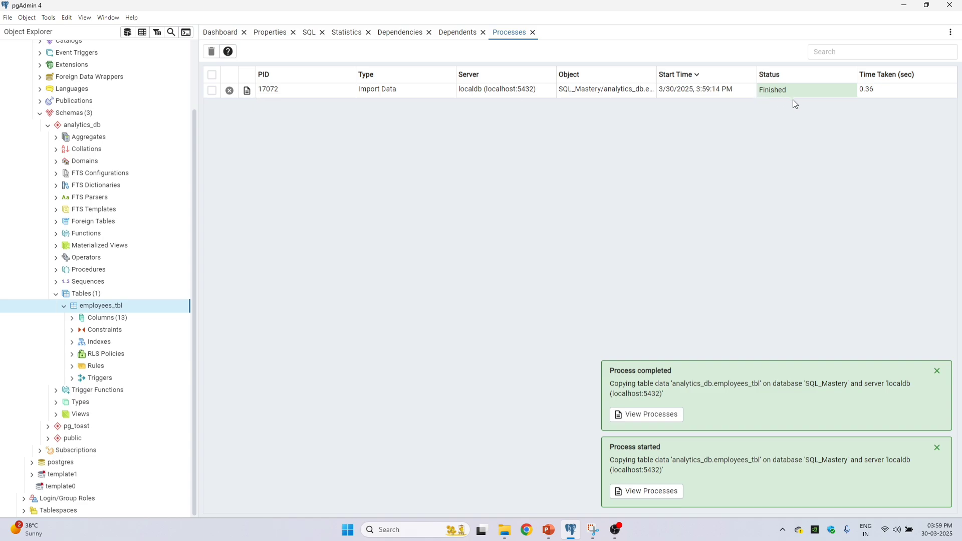
double_click(781, 94)
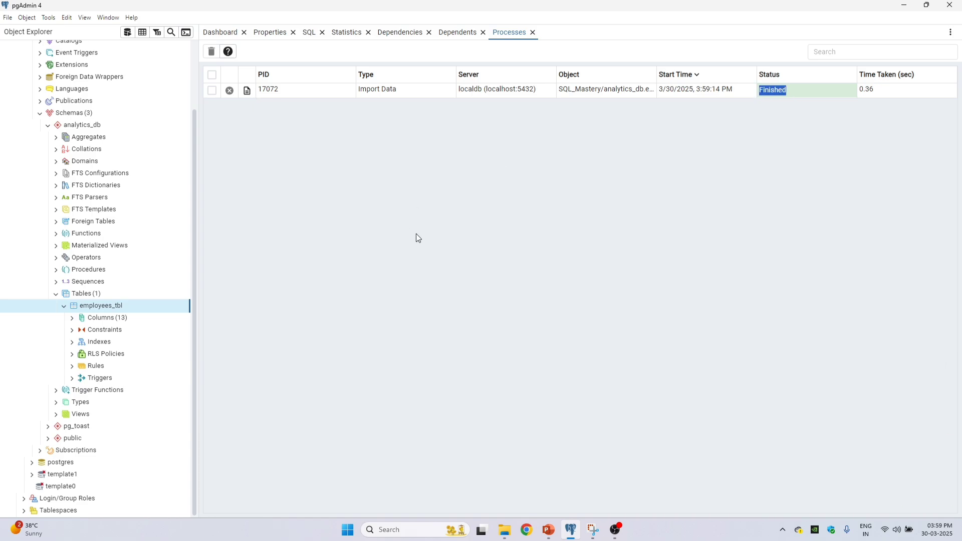
Step: Generate a SELECT script for employees_tbl and remove the indentation before its FROM clause
right_click(115, 308)
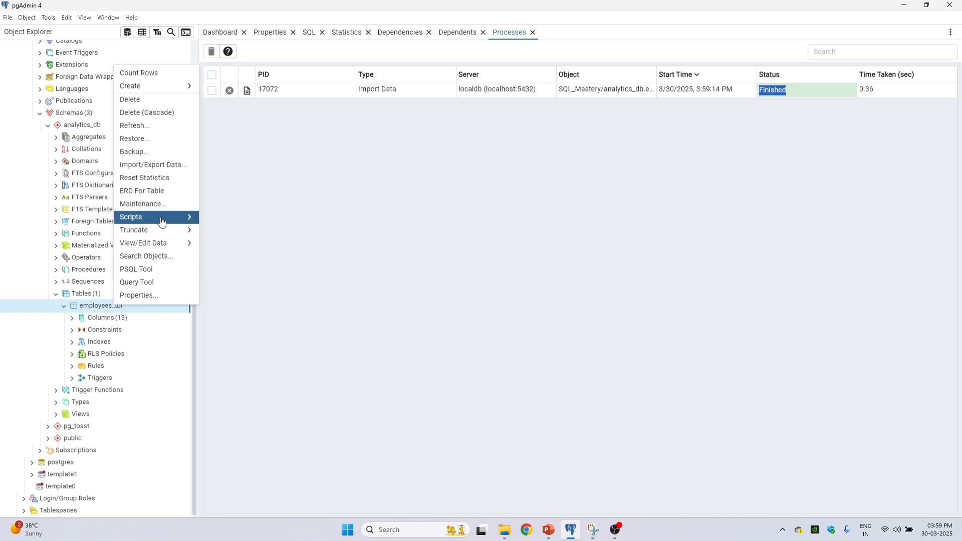
mouse_move(159, 220)
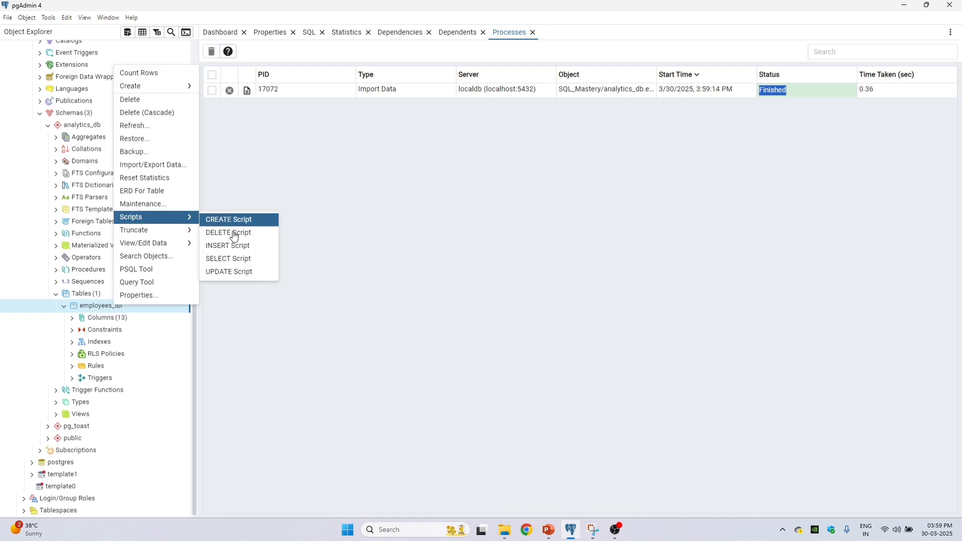
click(263, 259)
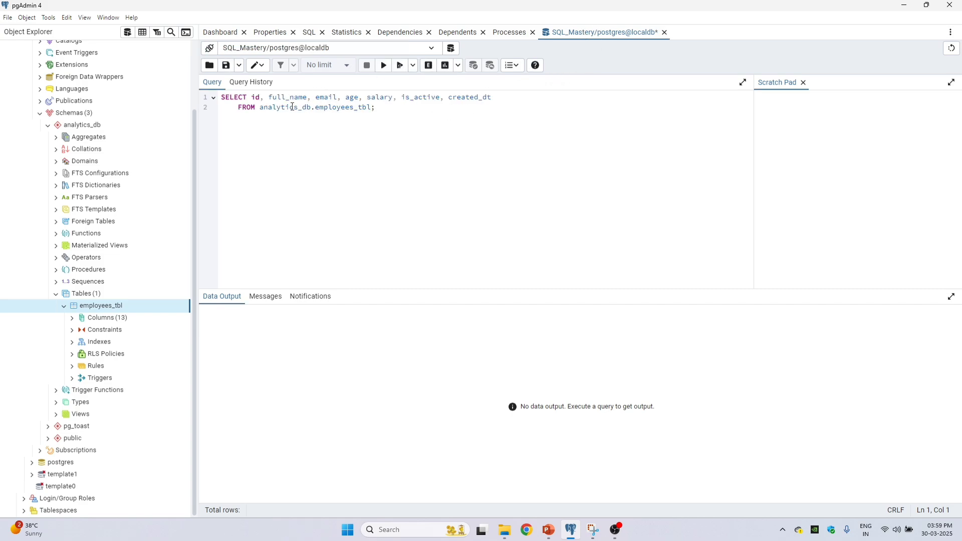
key(BackSpace)
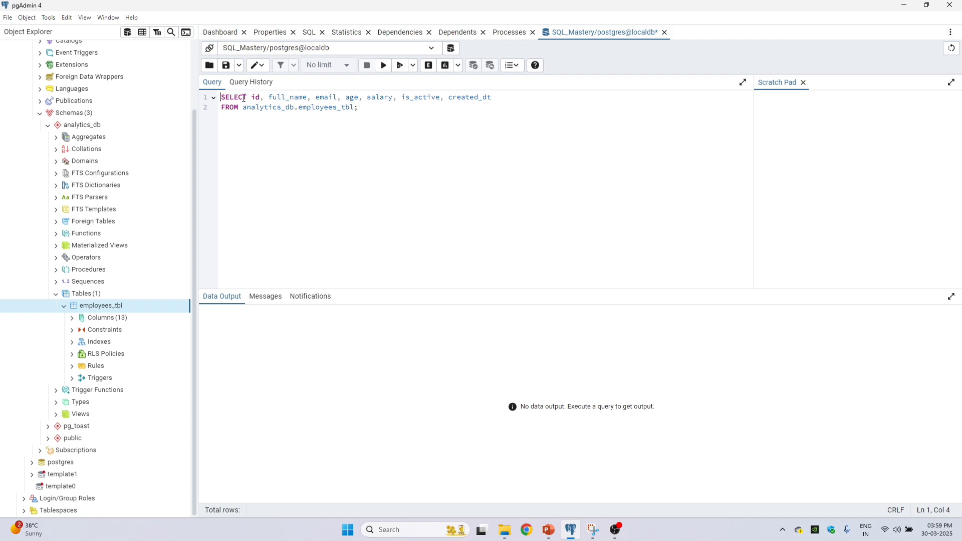
Step: Examine the SELECT query's keywords, column list, and schema-qualified table name analytics_db.employees_tbl
drag(221, 97, 417, 115)
click(380, 108)
double_click(227, 97)
click(267, 97)
drag(251, 97, 511, 97)
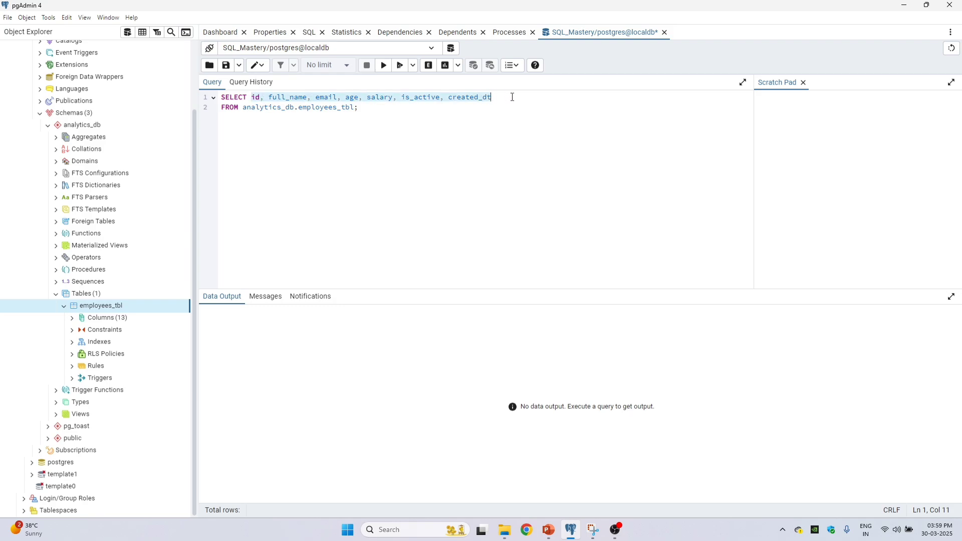
click(233, 107)
double_click(280, 108)
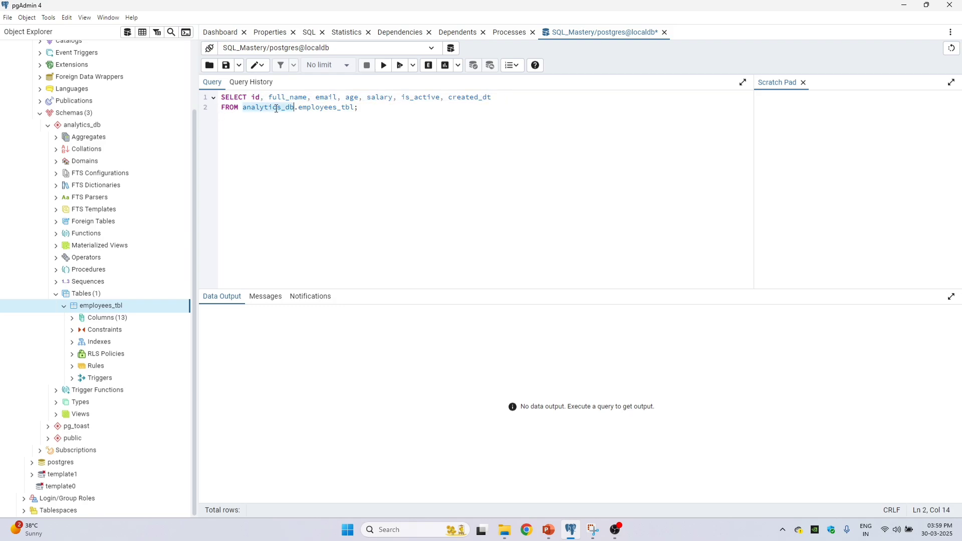
double_click(328, 108)
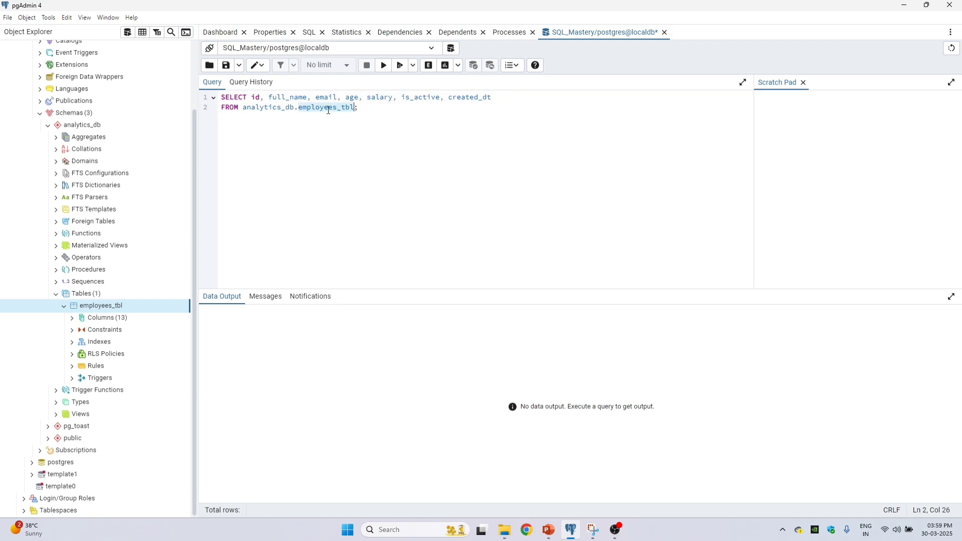
click(243, 109)
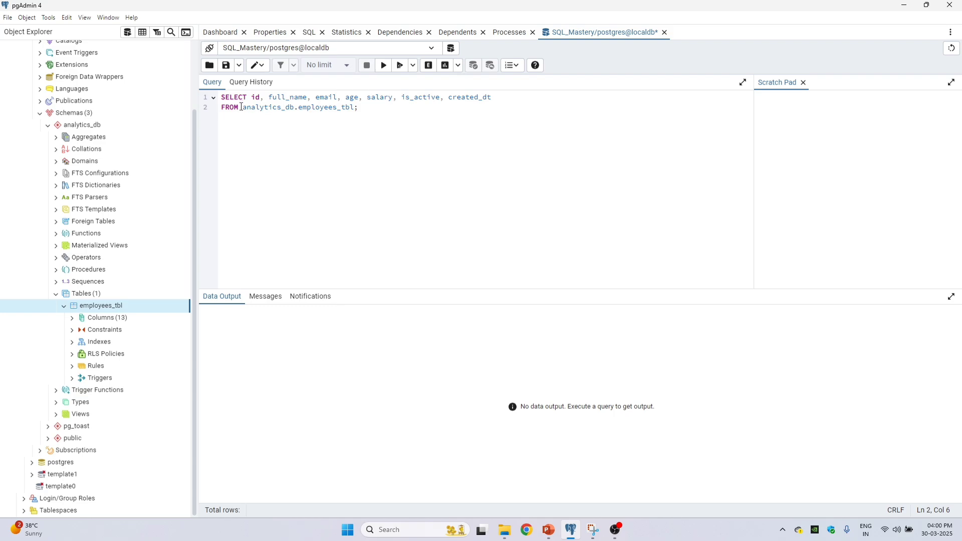
drag(247, 109, 355, 107)
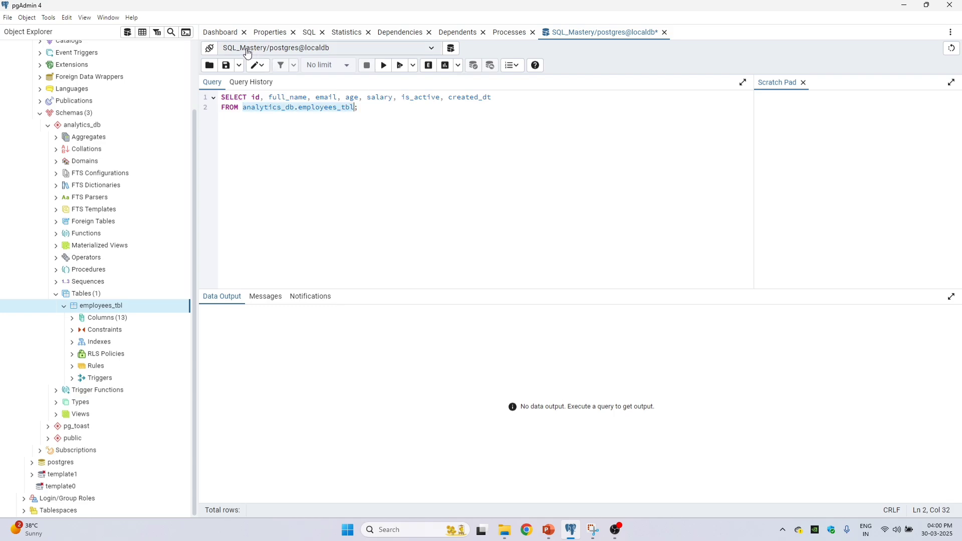
Step: Run the SELECT query on analytics_db.employees_tbl
click(276, 99)
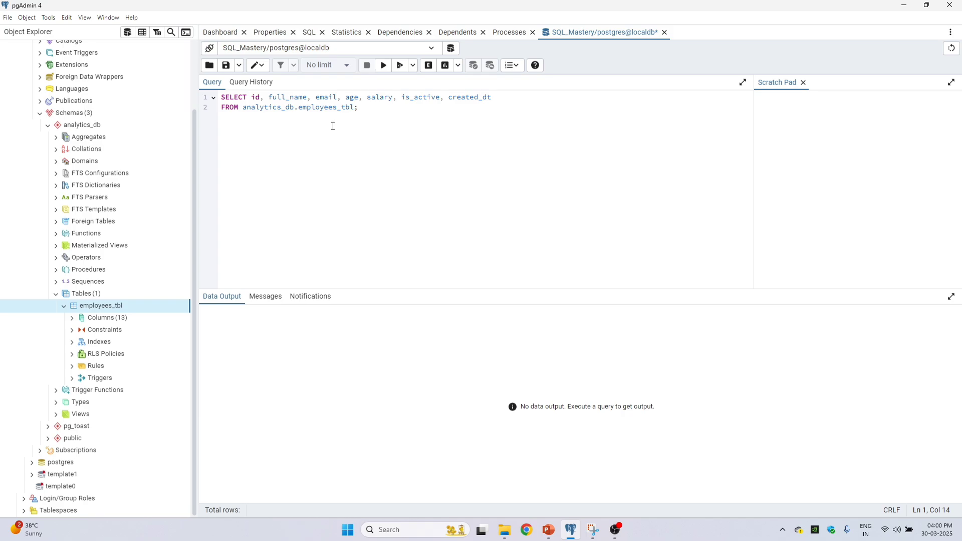
key(F5)
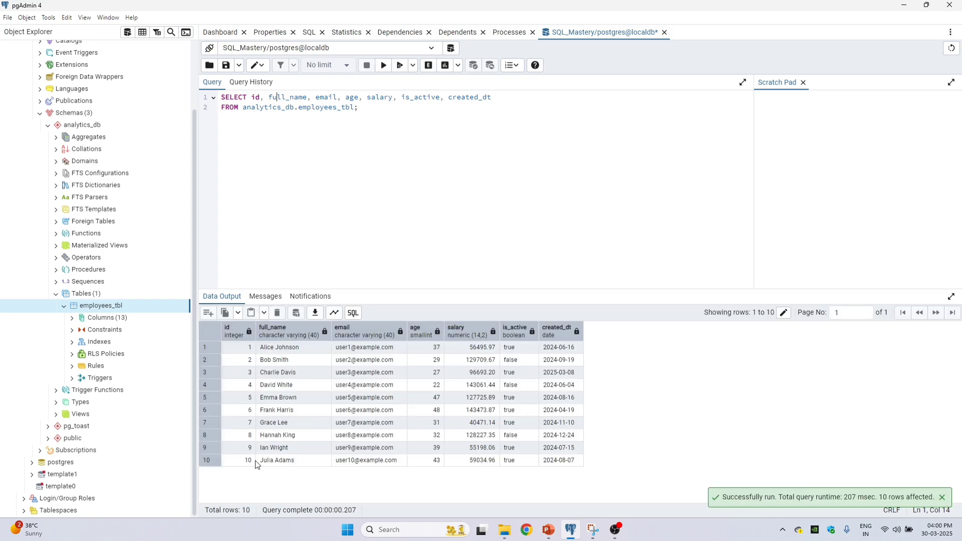